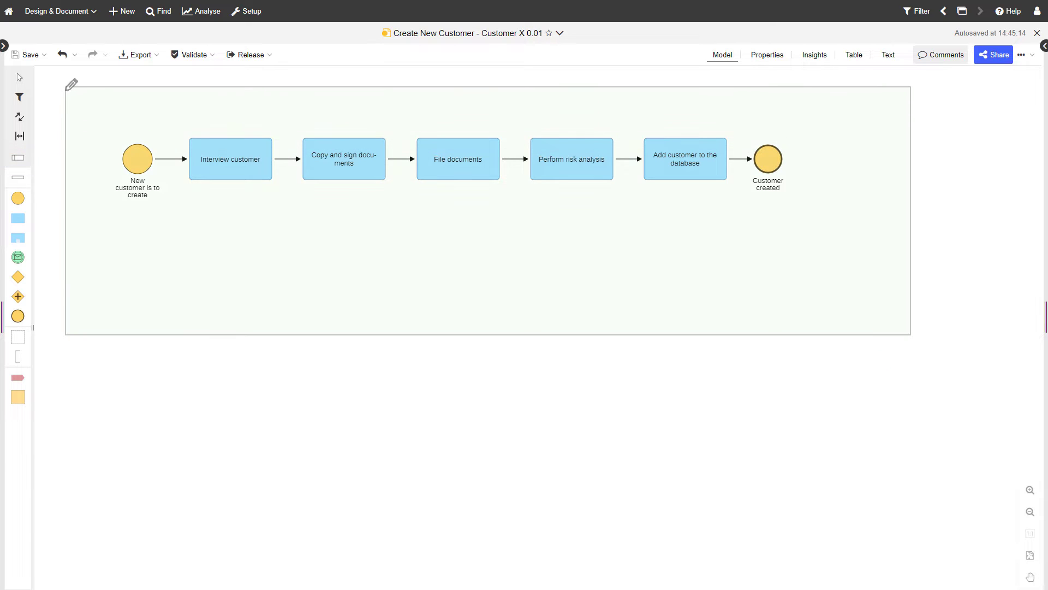
- Draw a pool around the whole Create New Customer process and name it 'ADOMoney Bank'
click(67, 88)
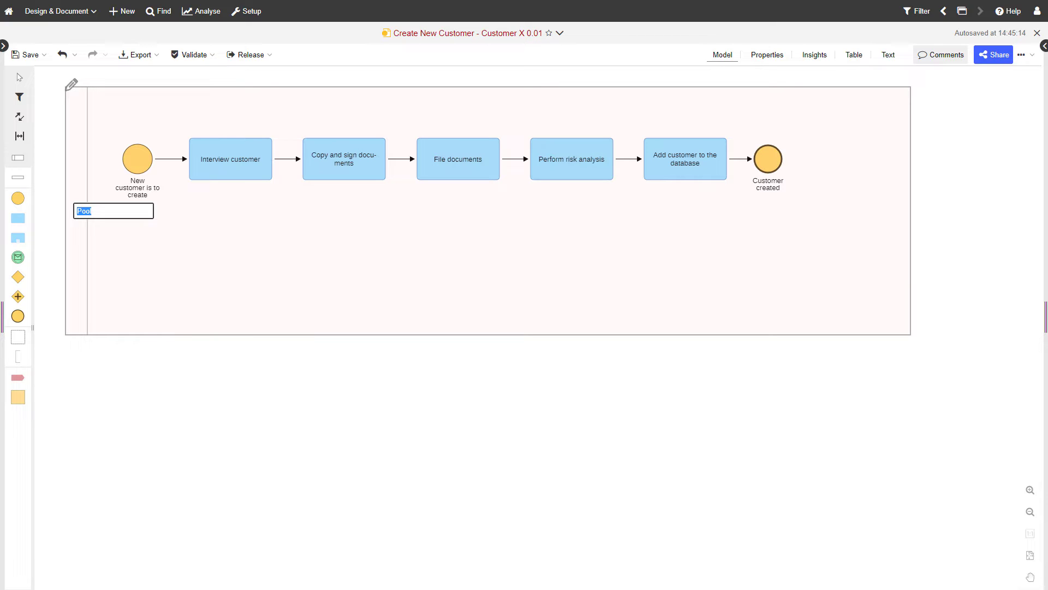
text(ADOMoney Bank)
key(Return)
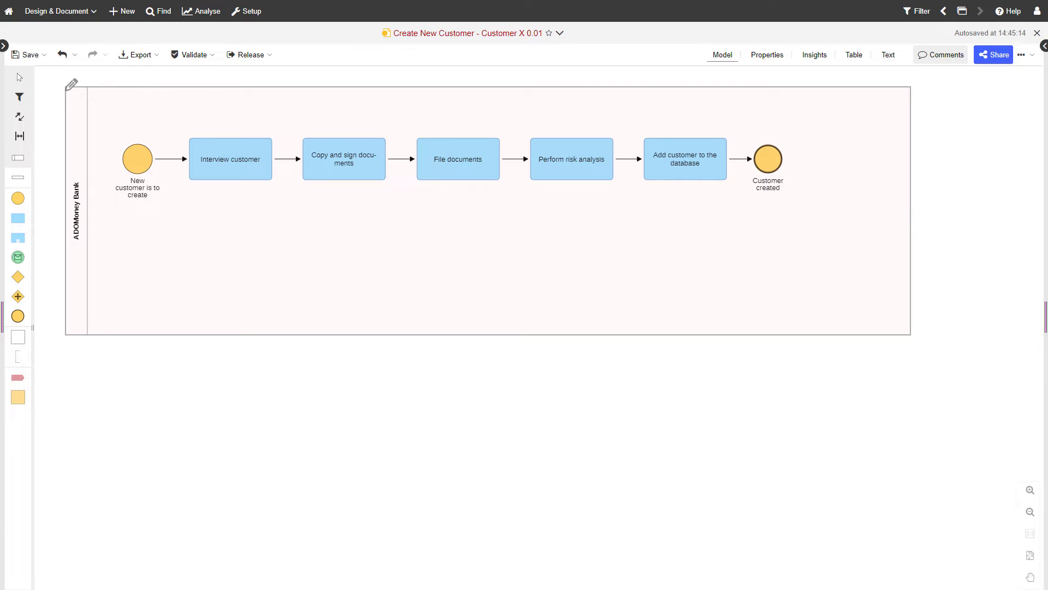
click(53, 91)
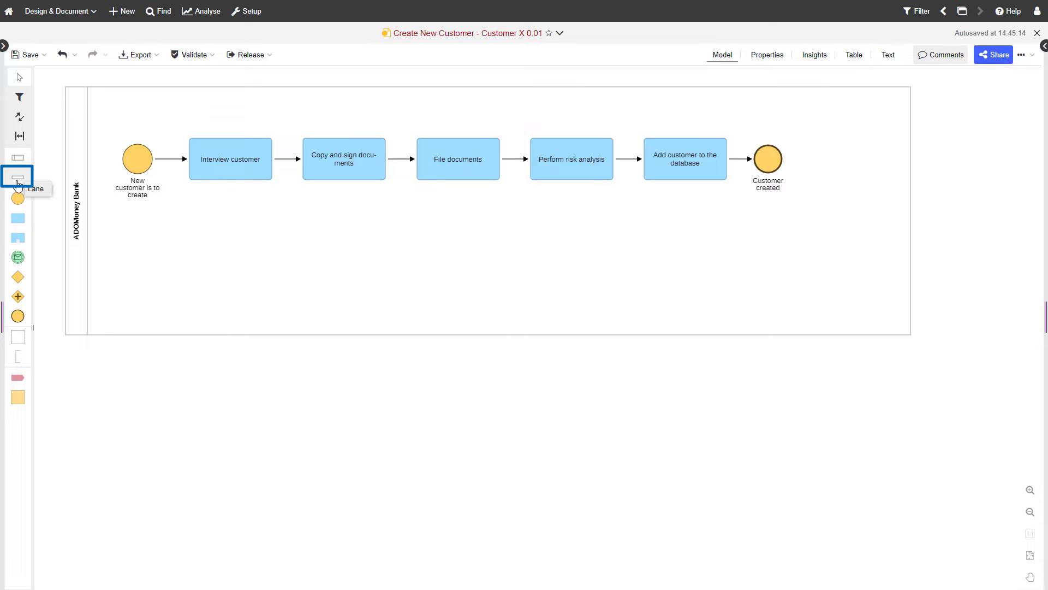
- Add three lanes to the ADOMoney Bank pool with default names
click(16, 180)
click(117, 113)
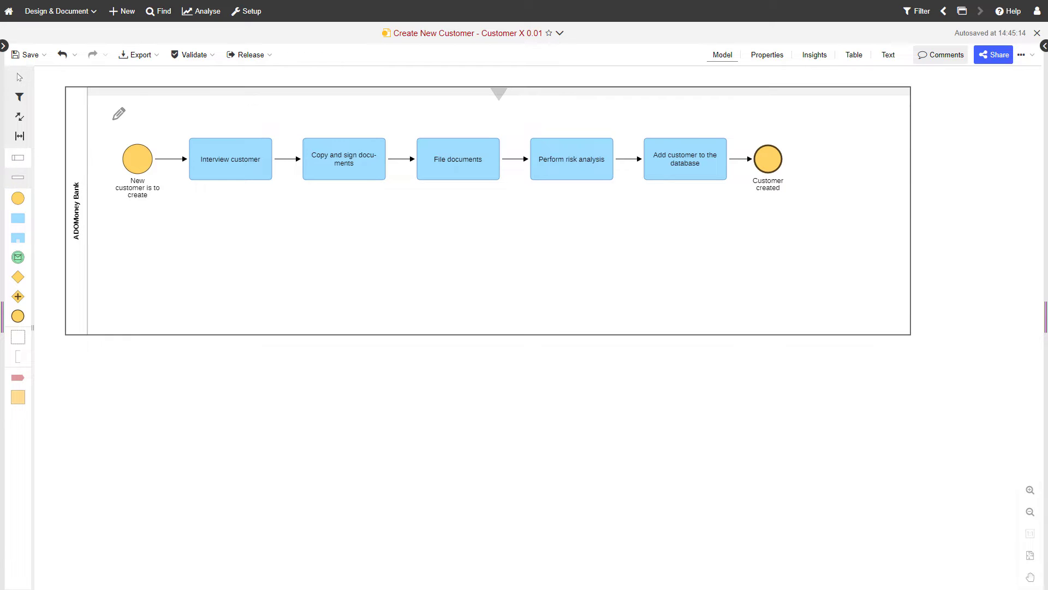
click(115, 218)
click(120, 337)
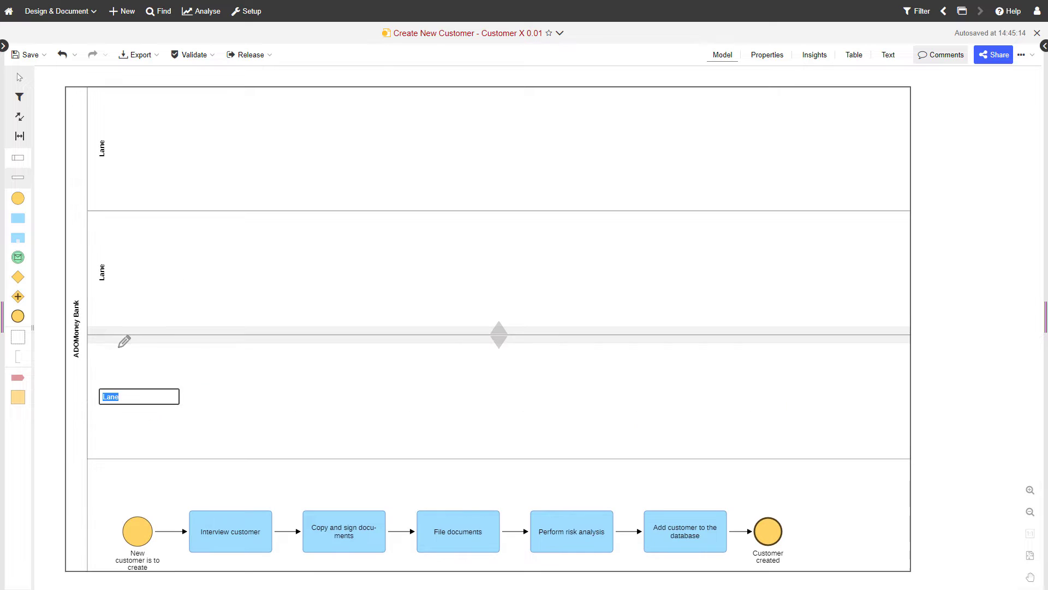
click(977, 370)
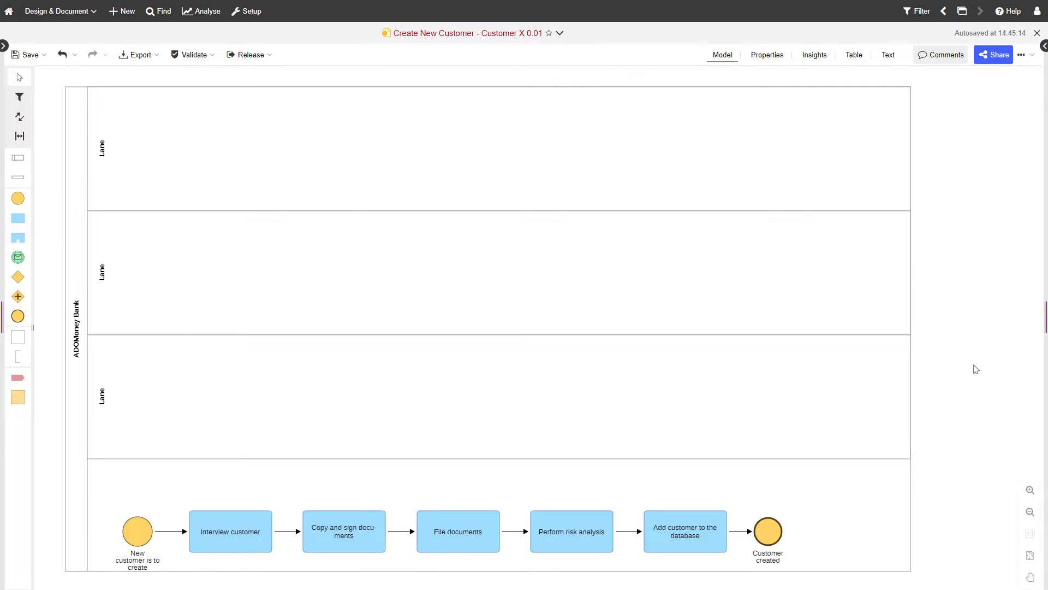
- Rename the top lane to 'Private Customer Account Manager'
click(102, 150)
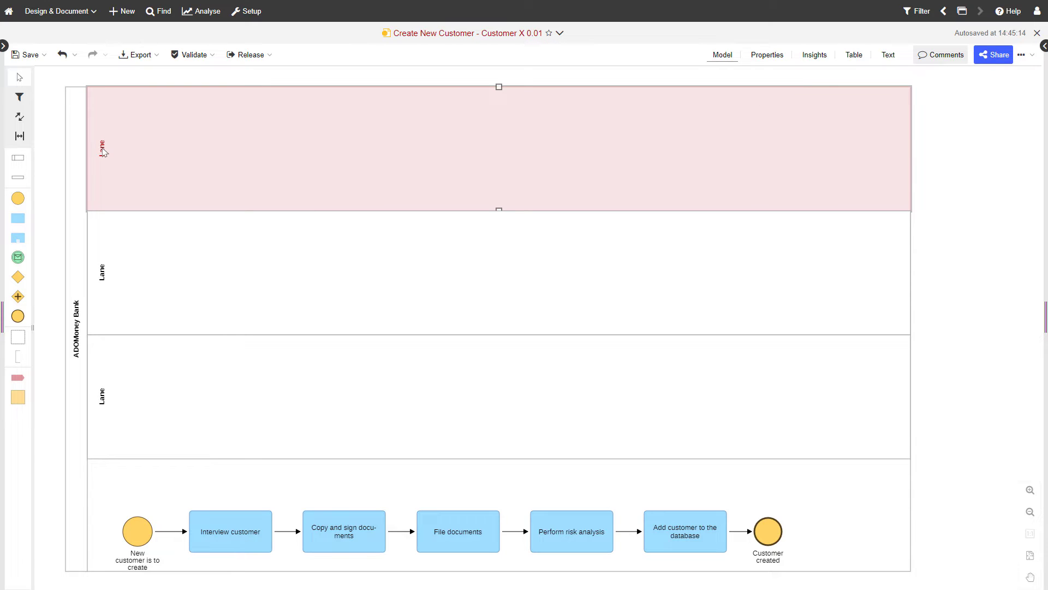
double_click(103, 150)
text(Private Customer Account Manager)
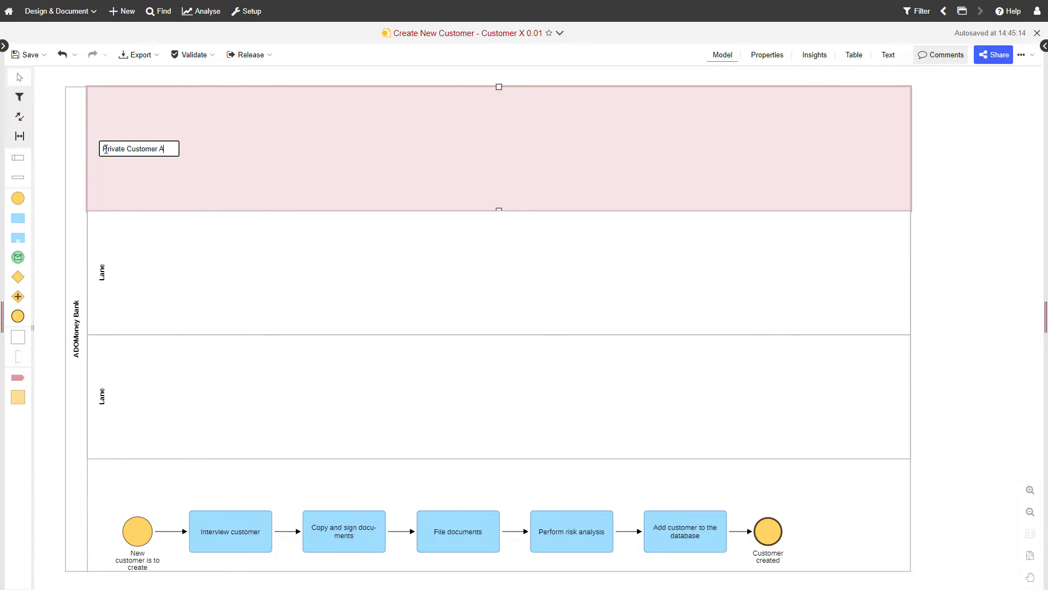
key(Return)
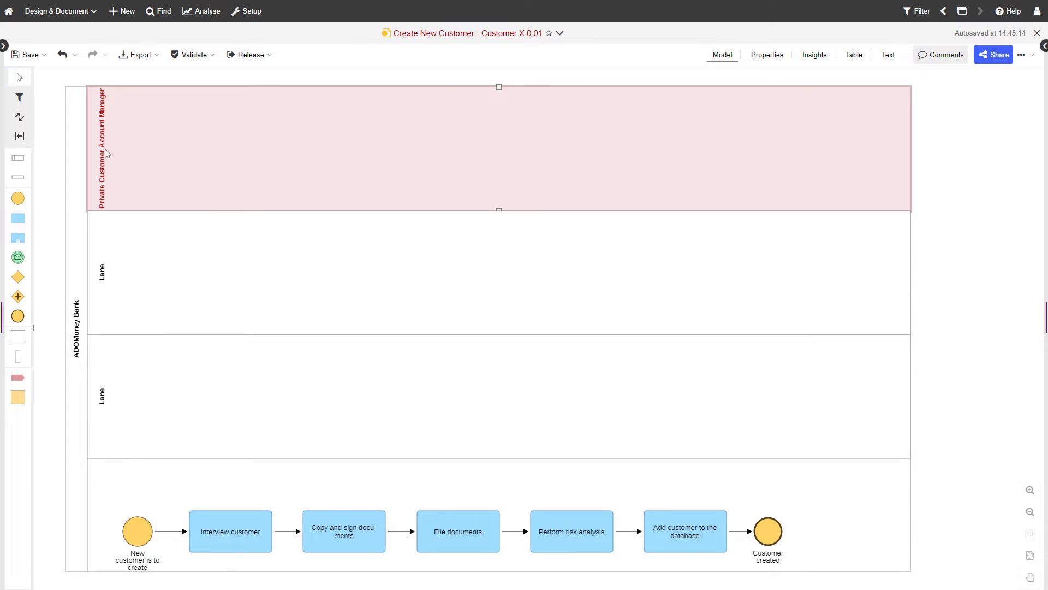
click(950, 428)
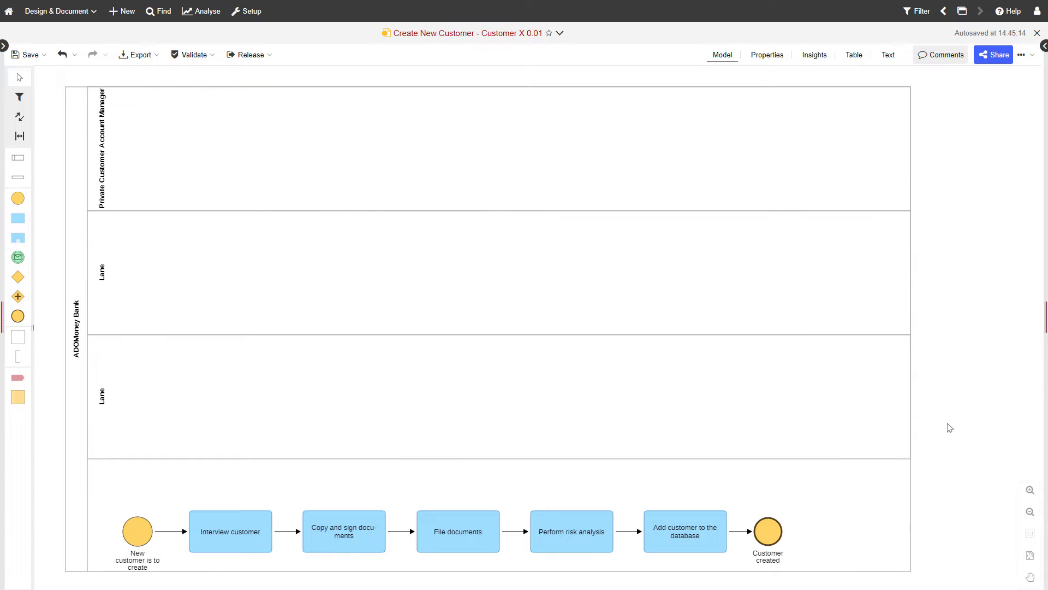
- Move the whole process chain into the top lane and trim the pool to three lanes
drag(98, 484, 800, 578)
drag(592, 543, 631, 152)
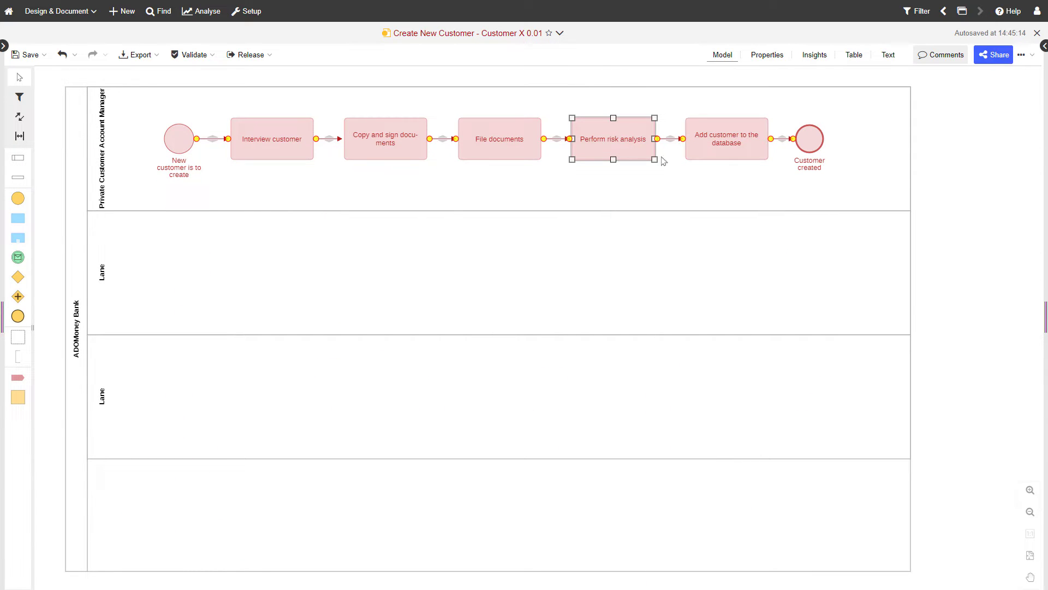
click(603, 570)
click(970, 368)
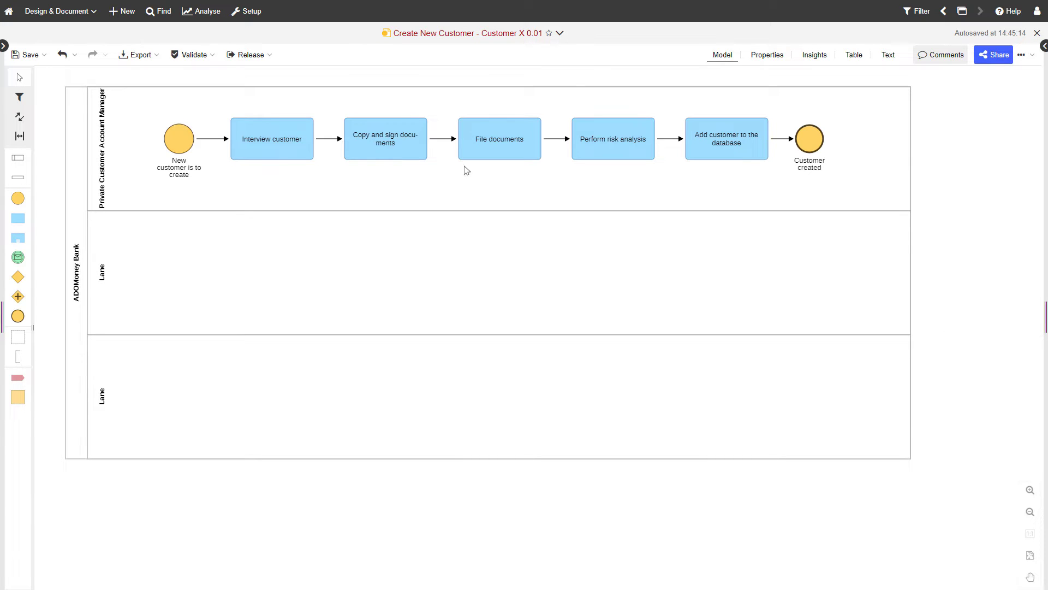
- Shift the tasks from Copy and sign documents onward to the right, opening a gap
drag(344, 108, 814, 208)
drag(732, 164, 832, 159)
click(944, 112)
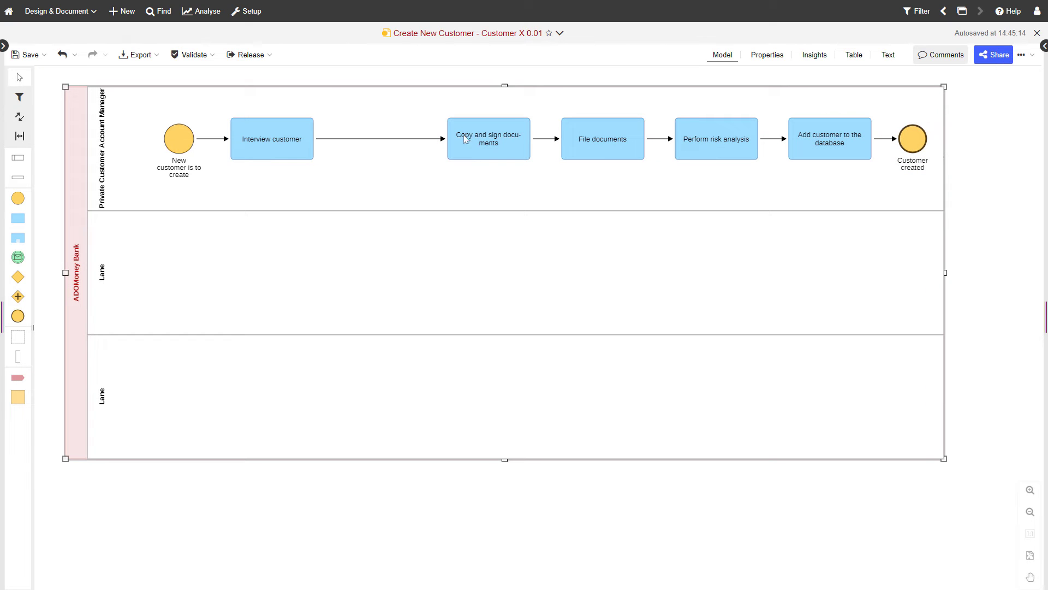
- Insert an exclusive gateway 'Individual or legal entity?' after Interview customer
click(299, 149)
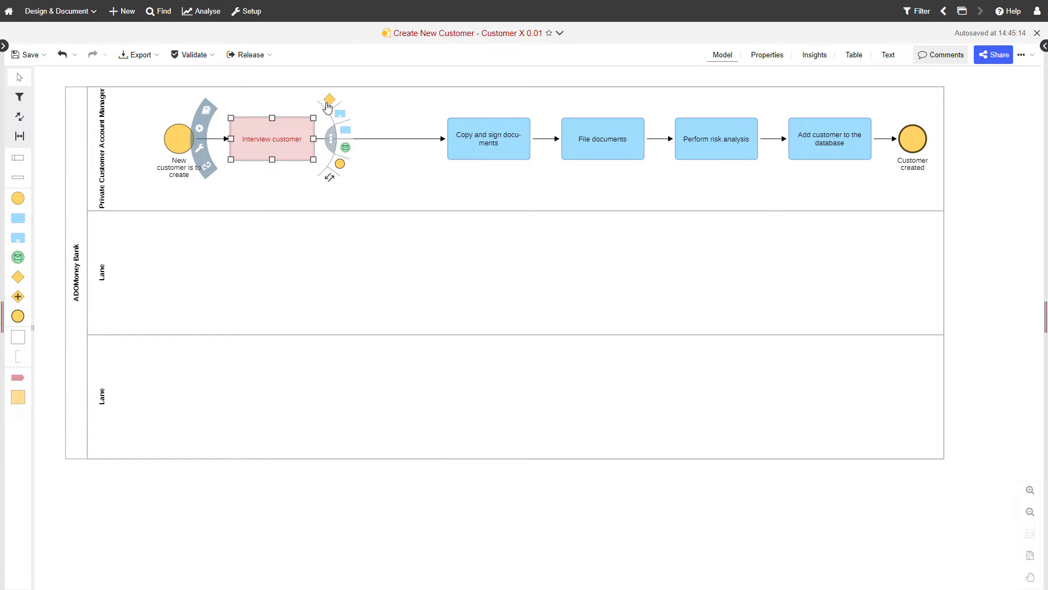
click(328, 100)
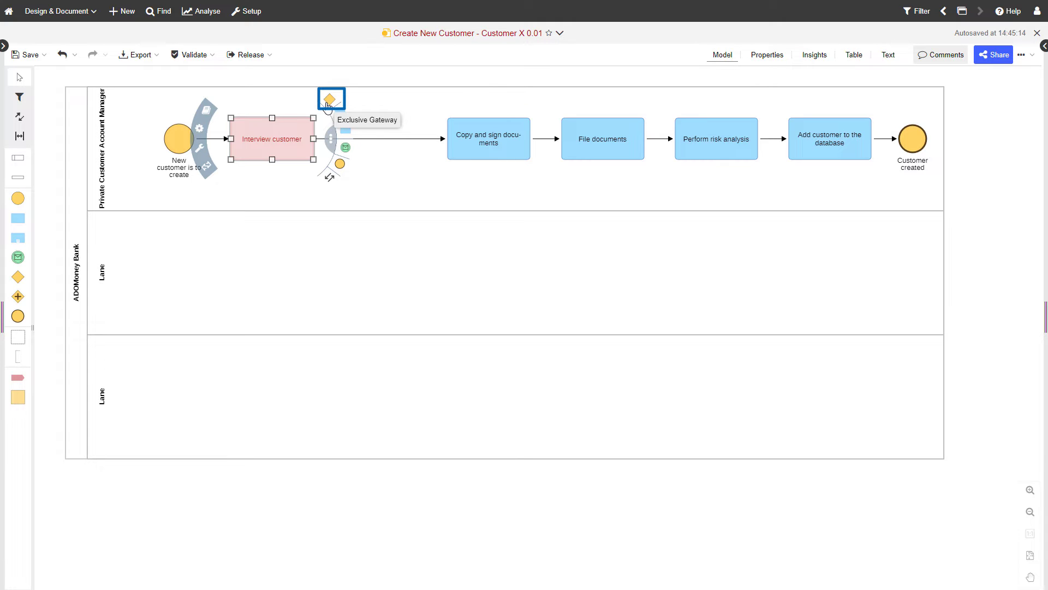
click(328, 102)
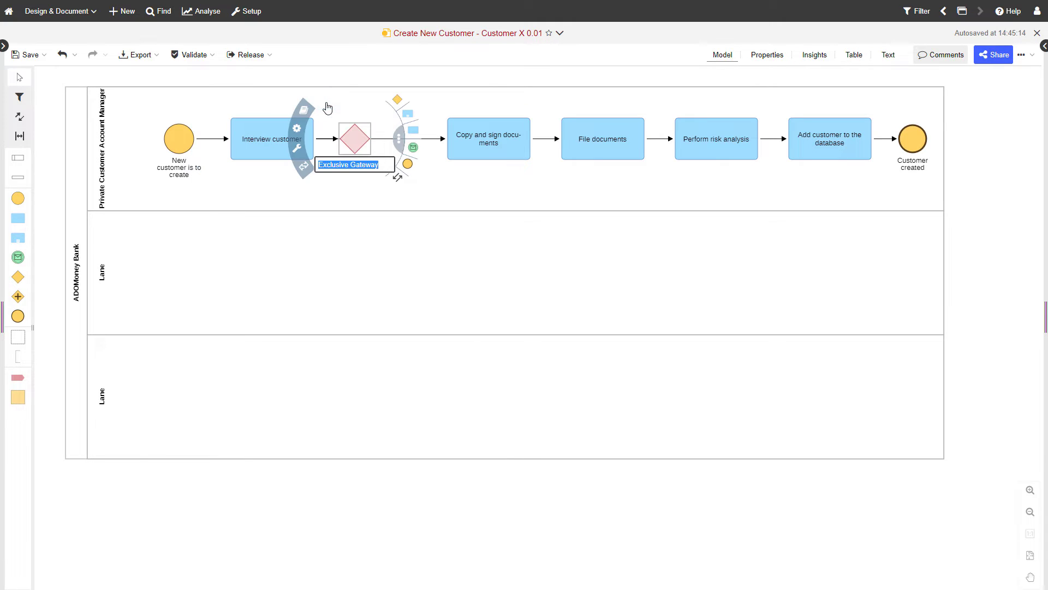
text(Individual)
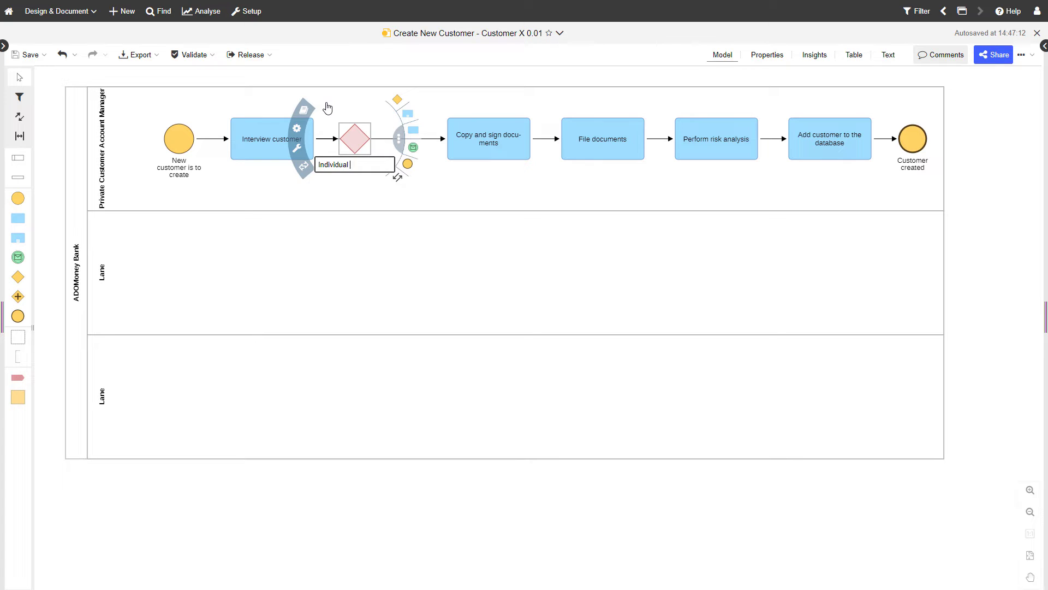
text( or legal entity?)
key(Return)
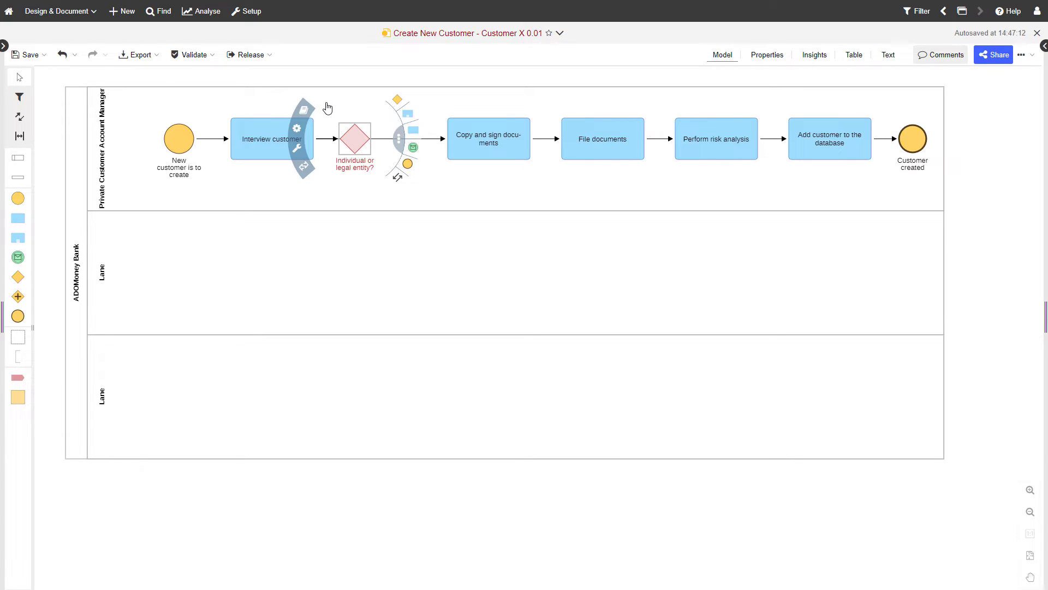
click(432, 140)
- Label the gateway's flow to Copy and sign documents 'Individual'
double_click(431, 140)
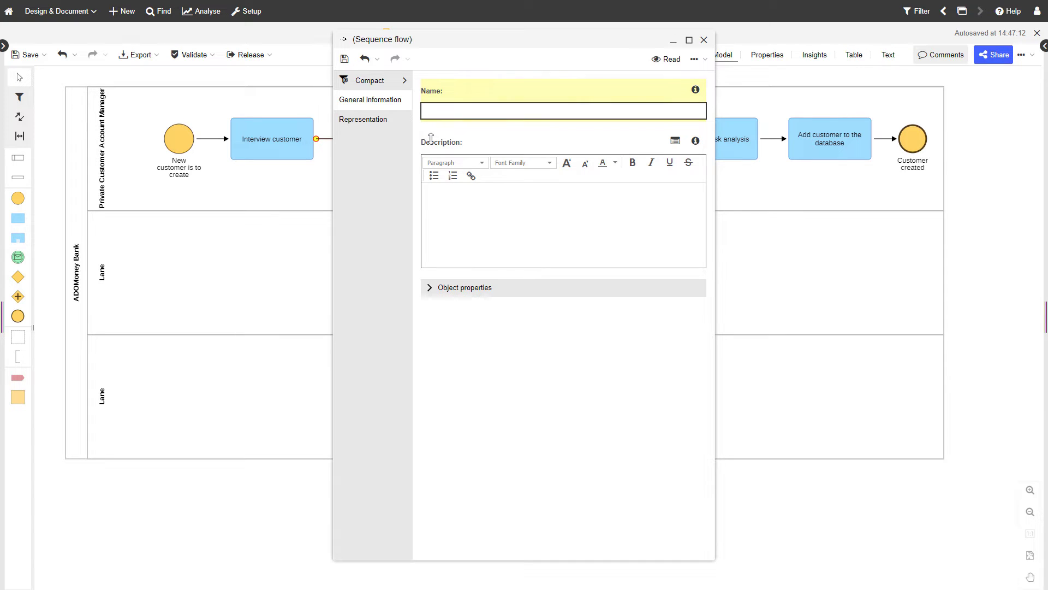
text(Individual)
key(Return)
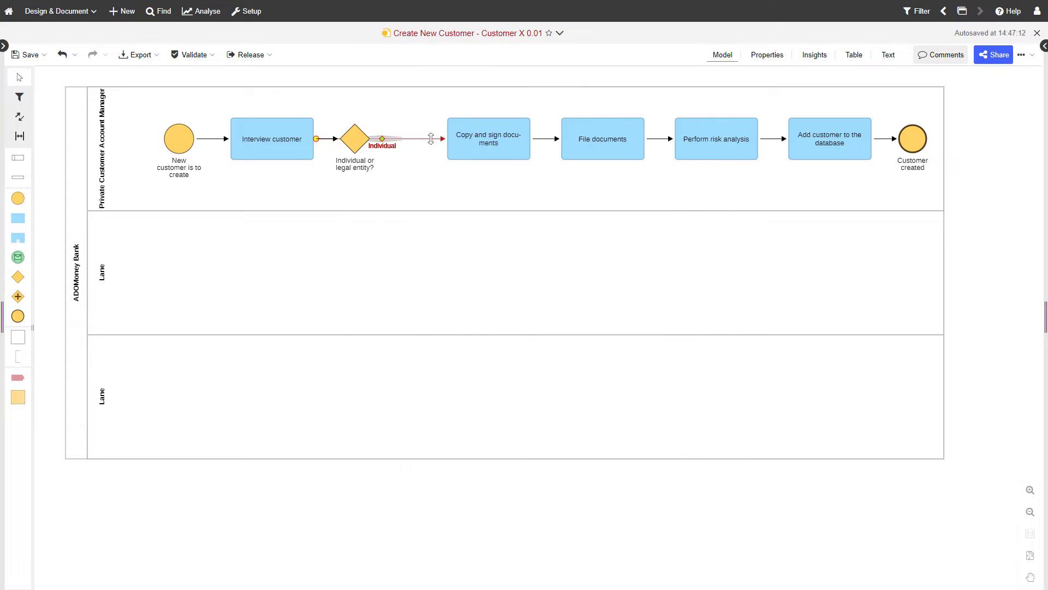
drag(385, 154, 400, 149)
click(399, 150)
click(354, 136)
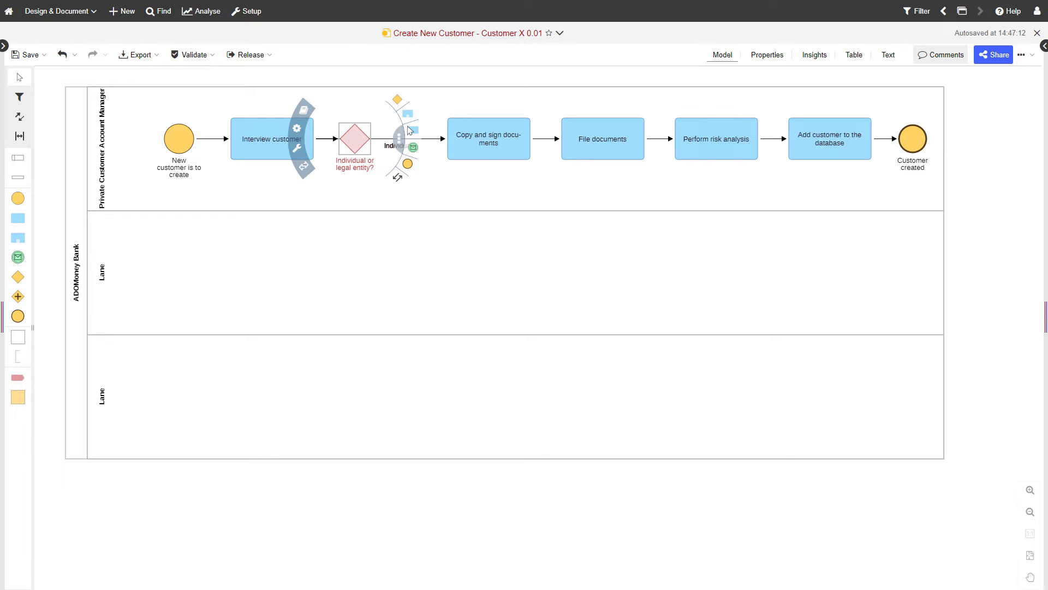
- Branch a middle-lane task 'Collect the document of the economic owner' from the gateway, flow labelled 'Legal'
drag(410, 129, 419, 275)
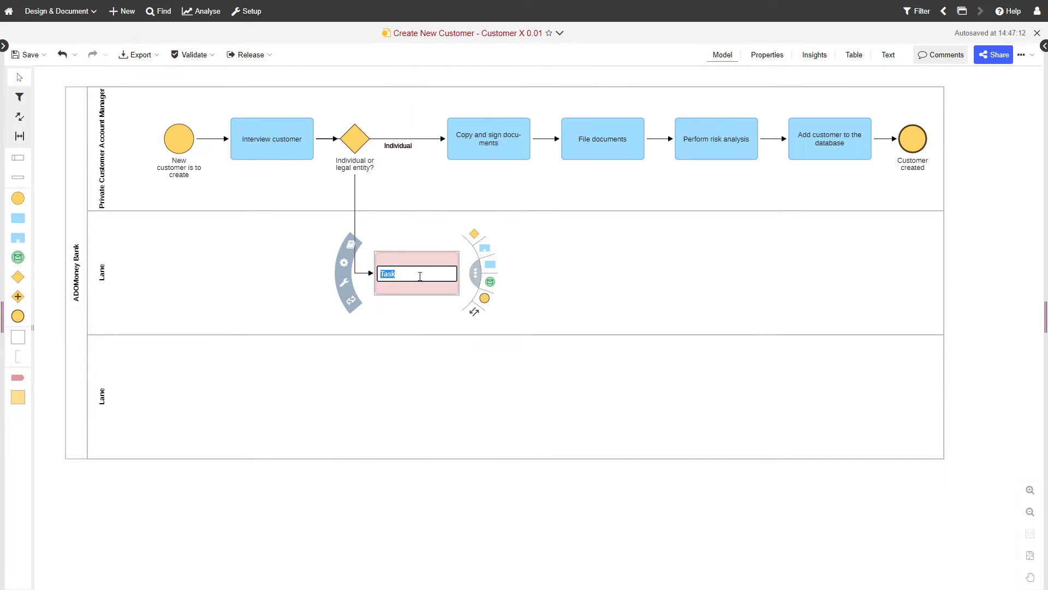
text(Collect the document of the economic owner)
key(Return)
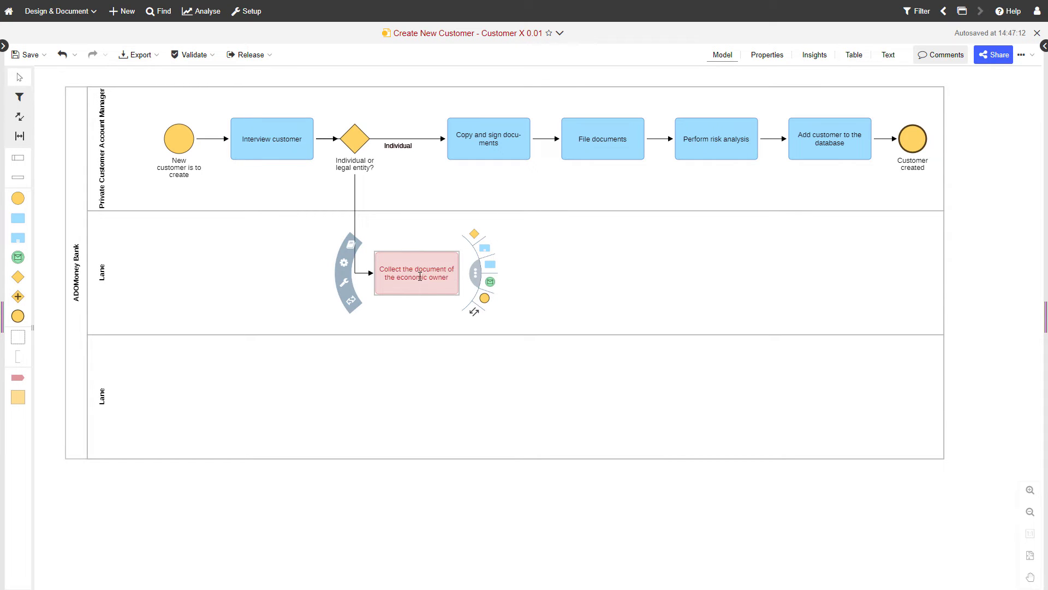
double_click(356, 213)
text(Legal)
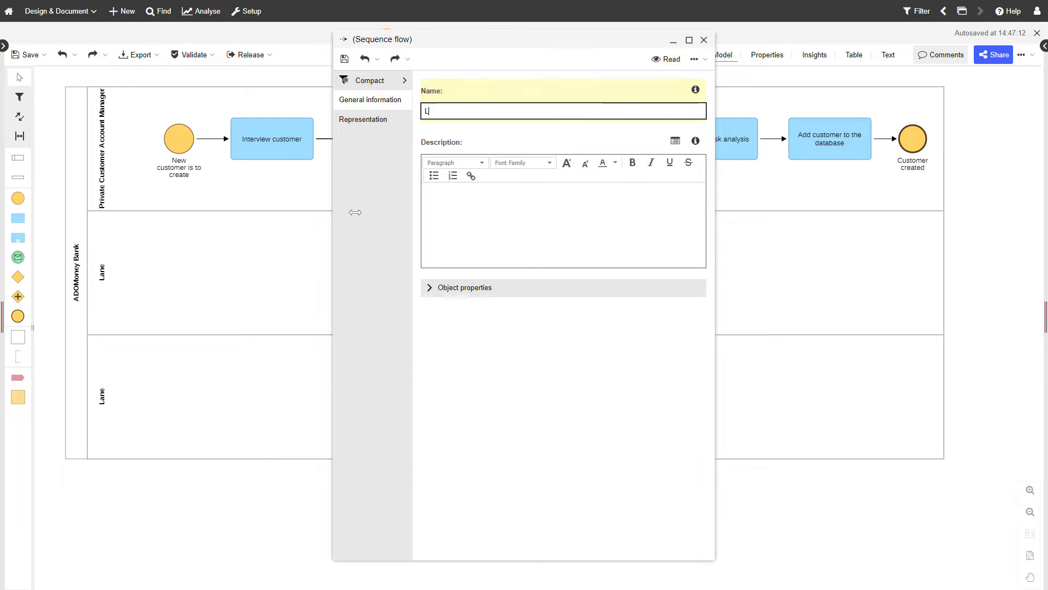
key(Return)
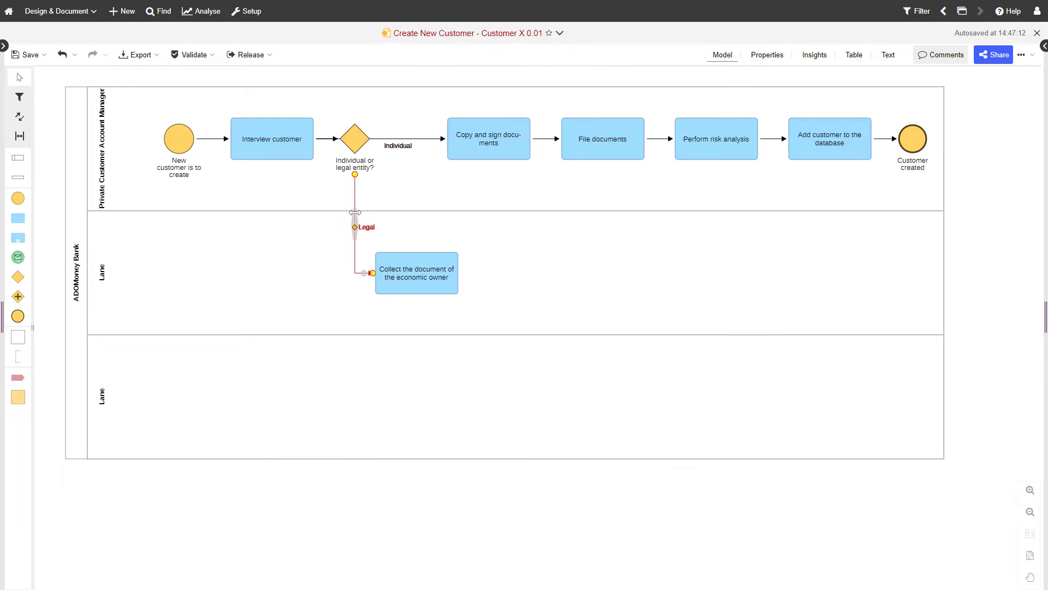
- Add an 'Identity certifiable?' exclusive gateway after the Collect the document task
click(453, 276)
click(473, 234)
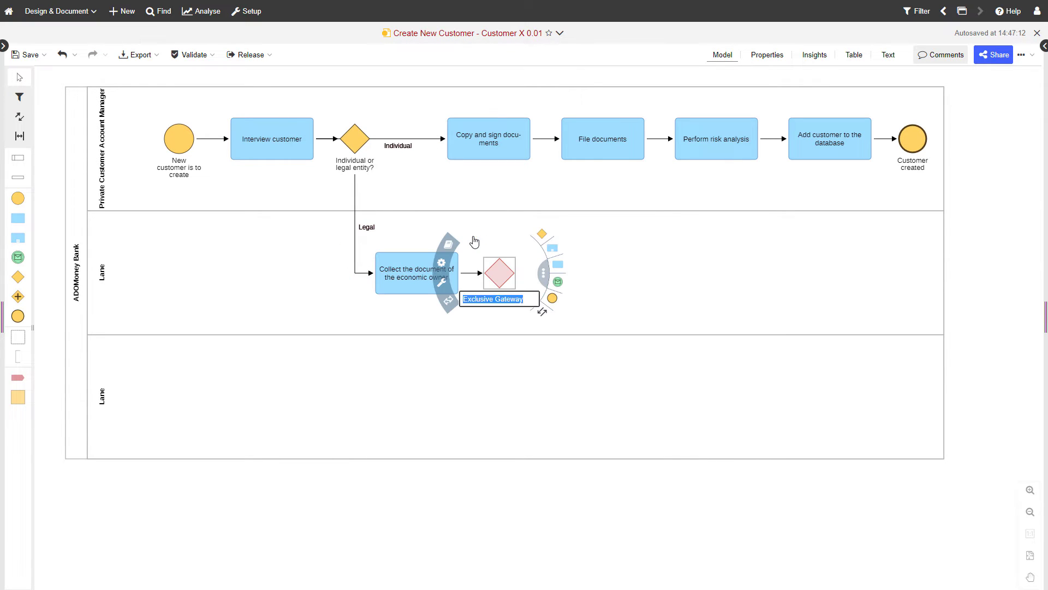
text(Identity certifiable?)
key(Return)
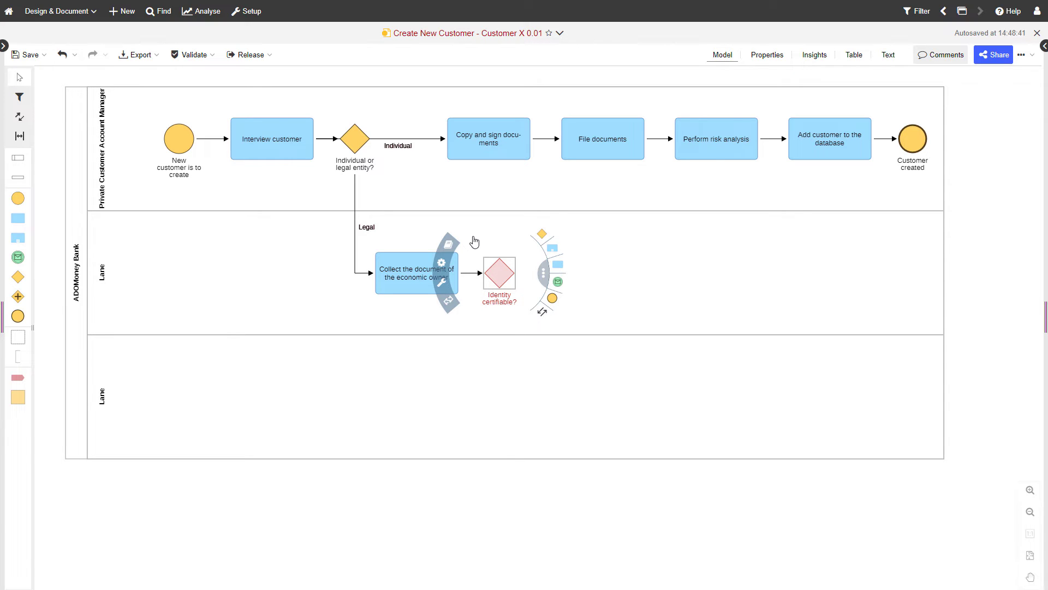
- Add an 'End relationship' task and 'Customer rejected' end event, labelling the gateway's flow 'No'
click(557, 265)
text(End relationship)
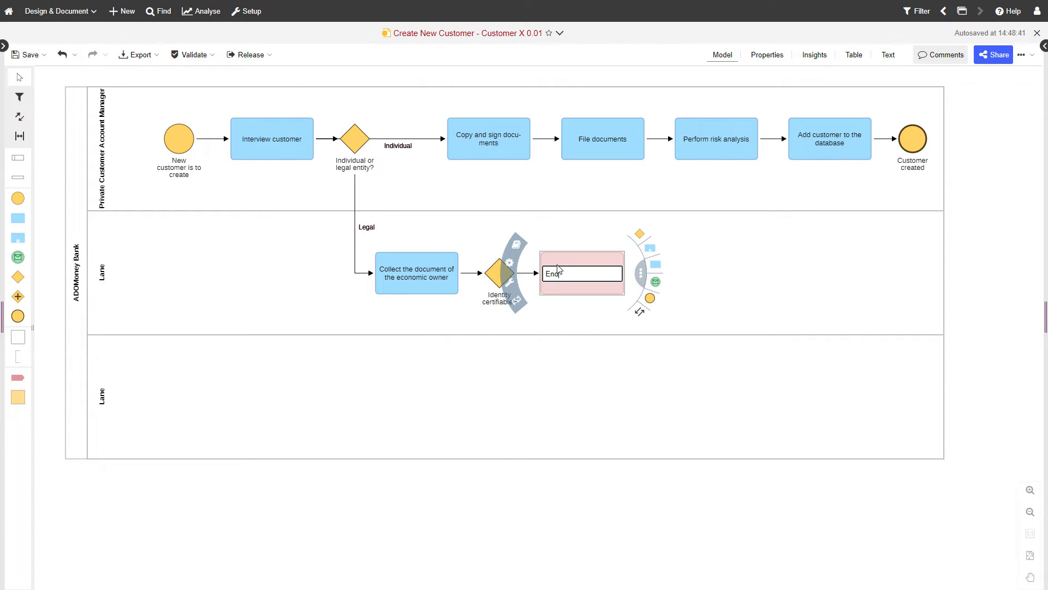
key(Return)
click(649, 298)
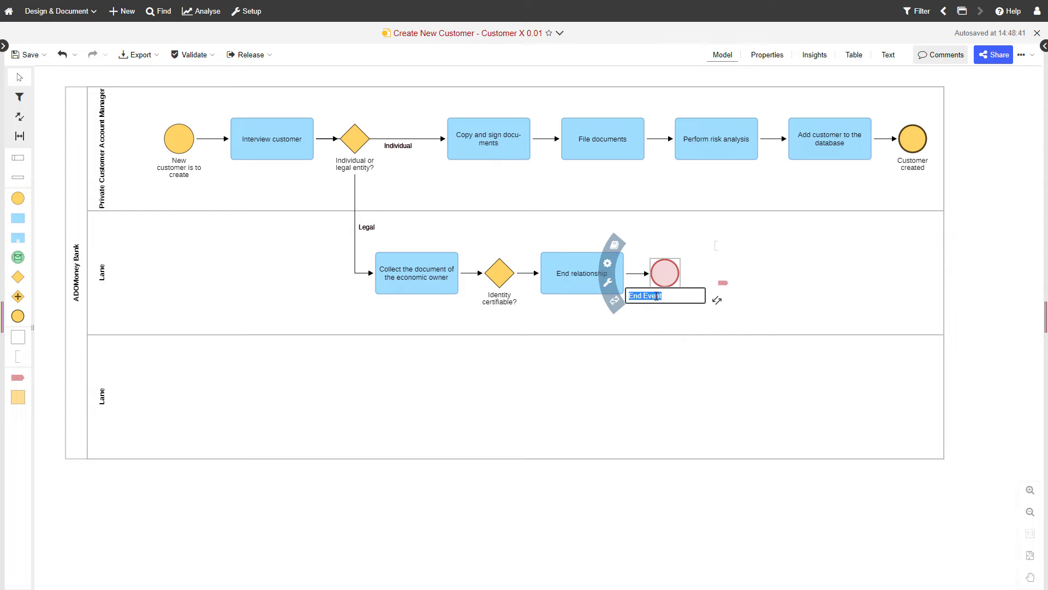
text(Customer rejected)
key(Return)
double_click(525, 273)
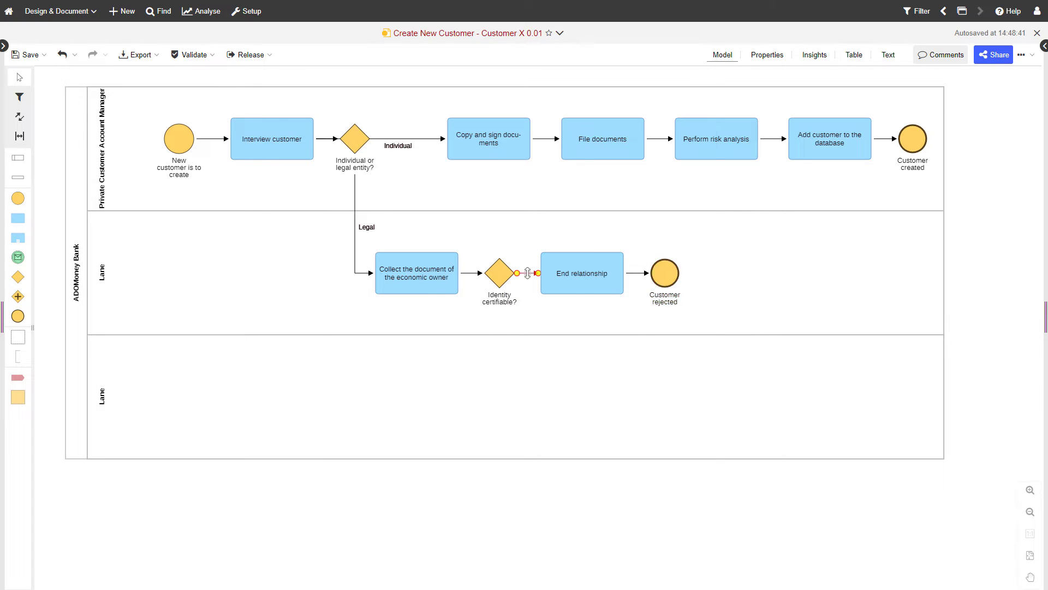
text(No)
key(Return)
- Shift top-lane steps right, add a 'Yes' flow from the gateway to Copy and sign documents, widen pool
click(499, 275)
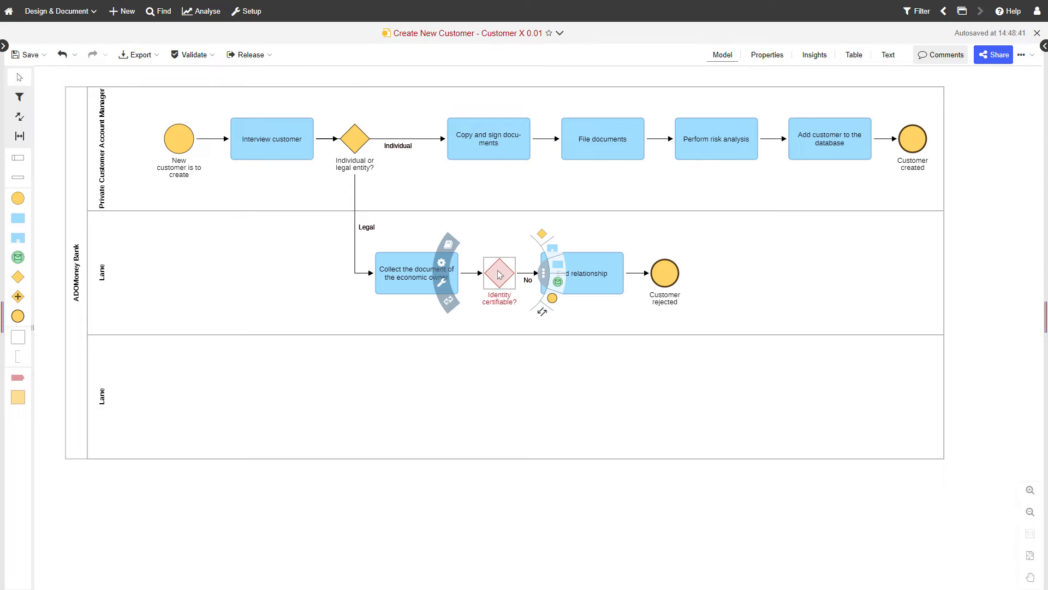
drag(545, 149, 618, 149)
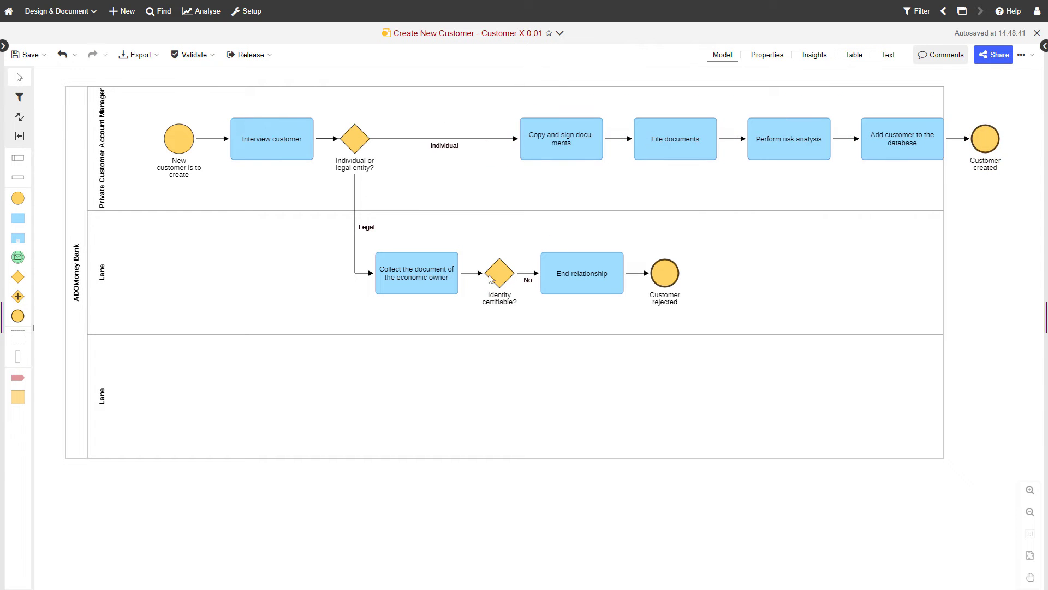
click(499, 273)
drag(541, 240, 541, 146)
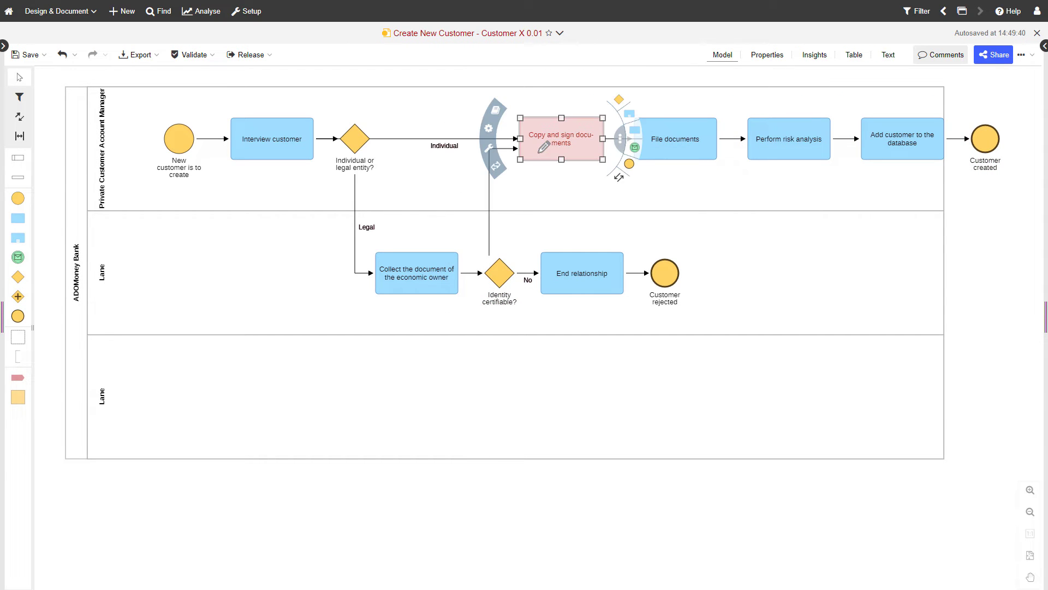
double_click(489, 194)
text(Yes)
key(Return)
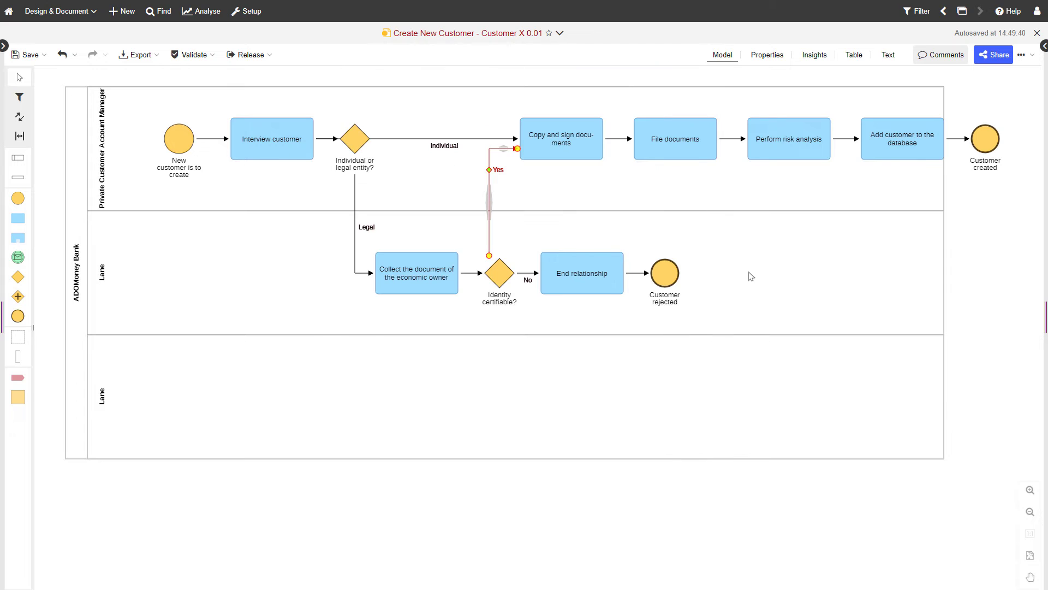
drag(944, 103, 928, 97)
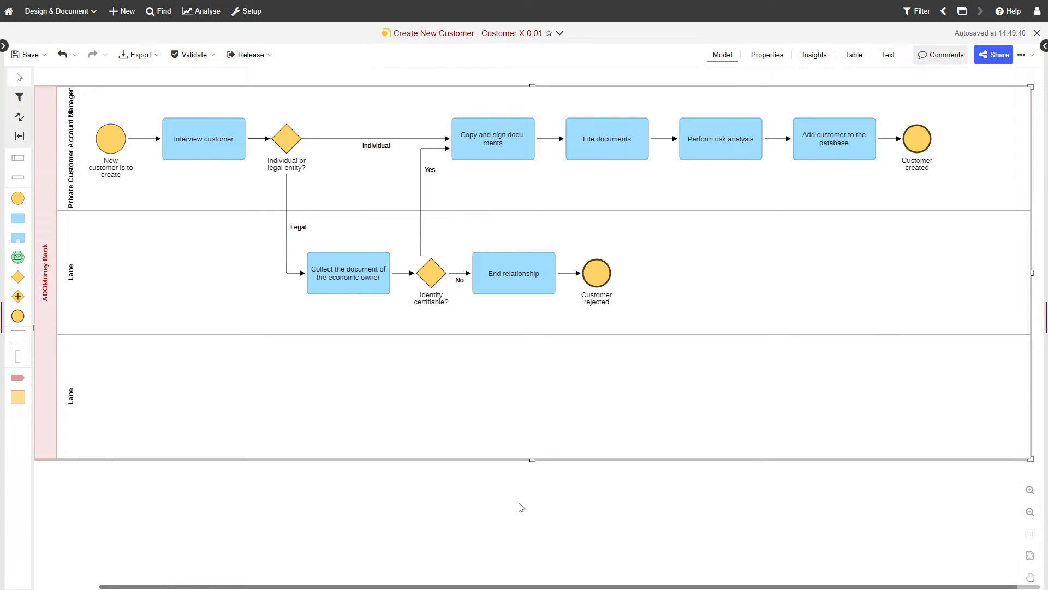
- Rename the middle lane to 'Corporate account Manager'
double_click(74, 281)
text(Corp)
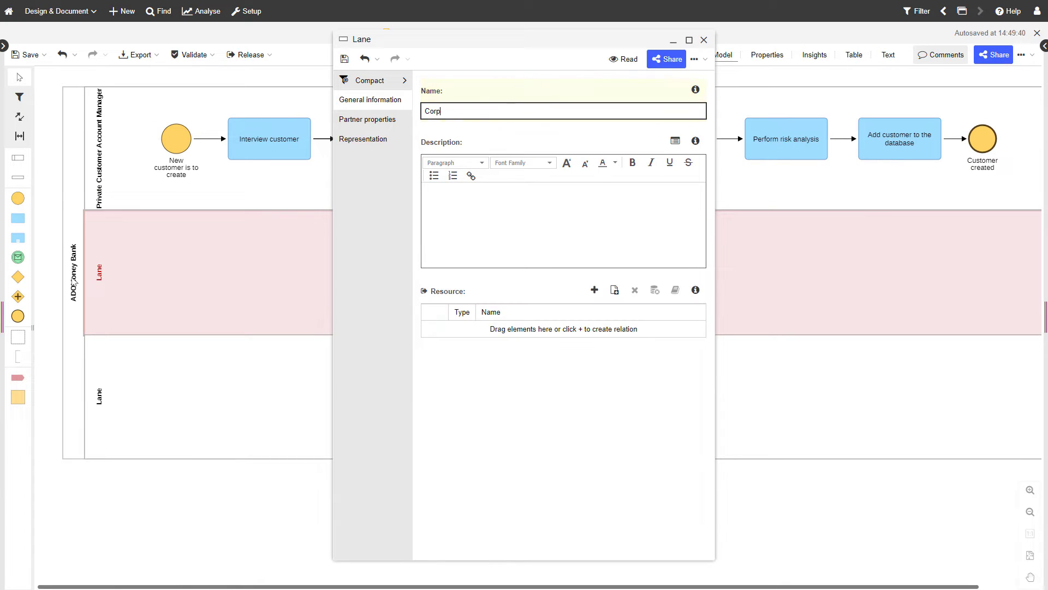
text(orate account Manager)
key(Return)
click(758, 399)
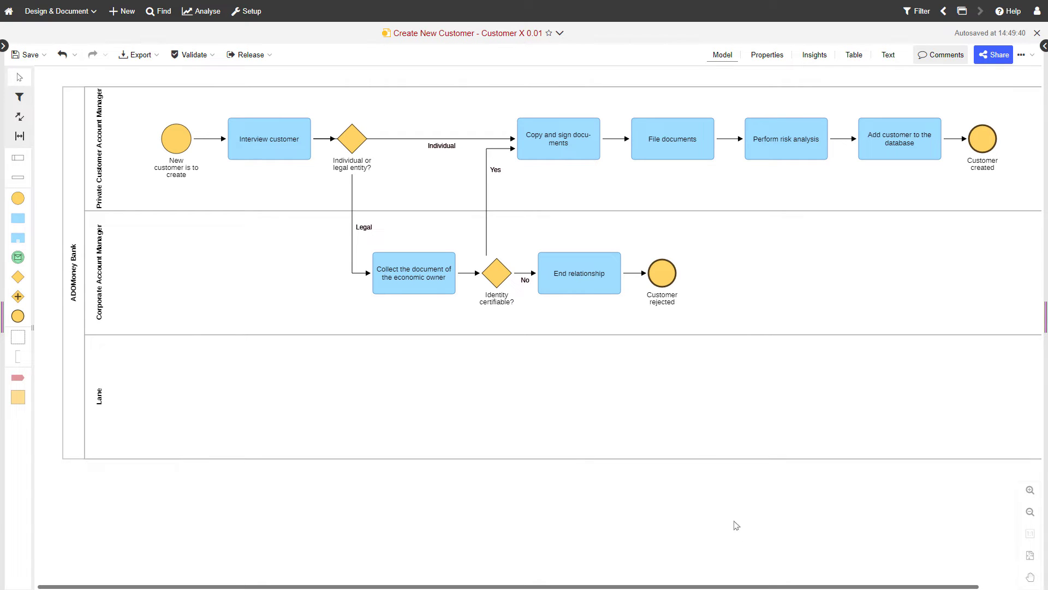
- Insert a 'Subject to approval' exclusive gateway after Perform risk analysis
drag(769, 587, 827, 587)
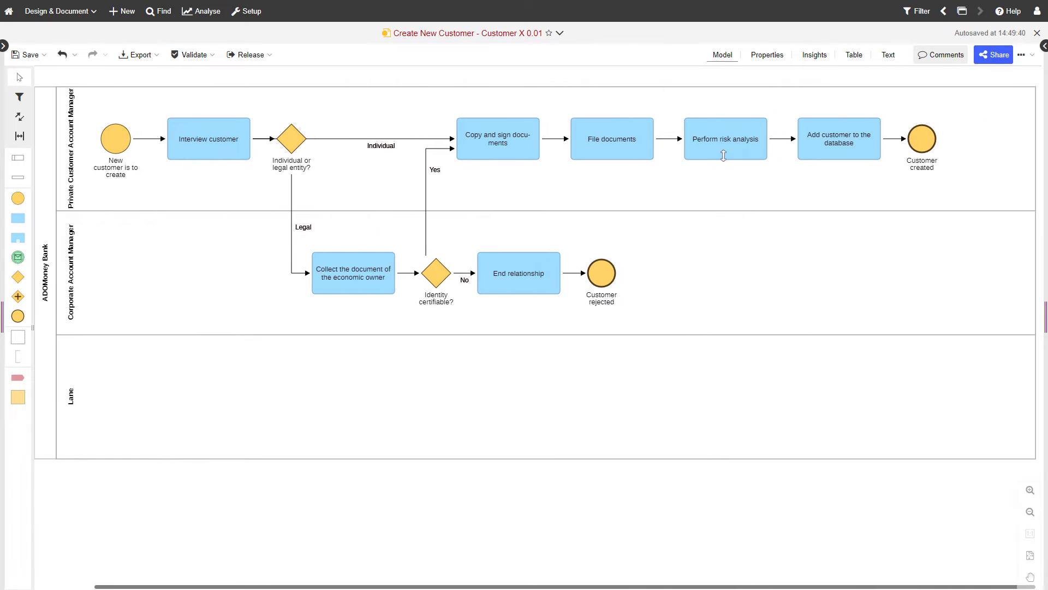
click(746, 141)
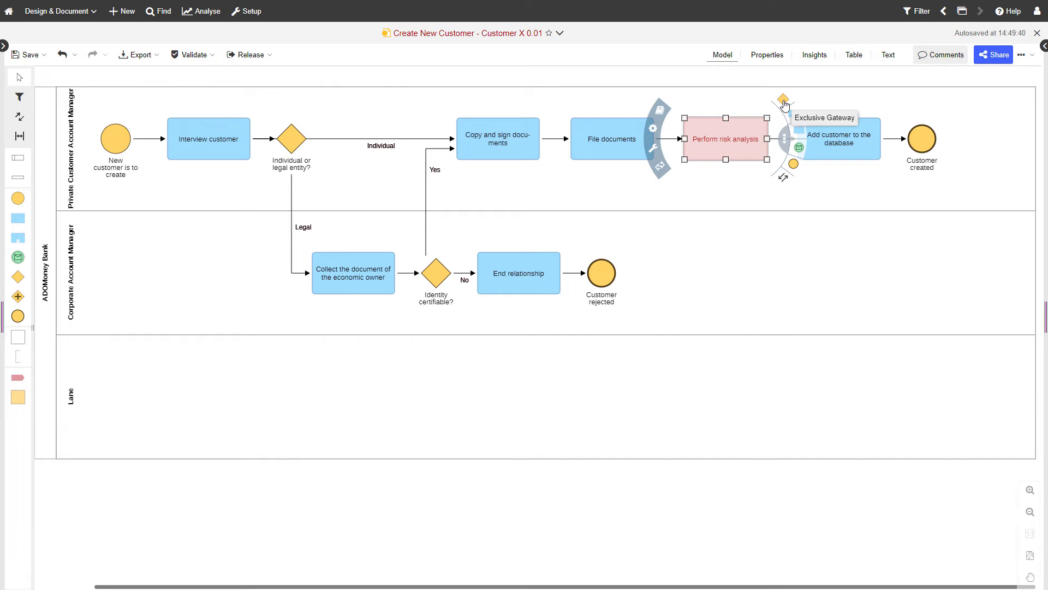
click(784, 100)
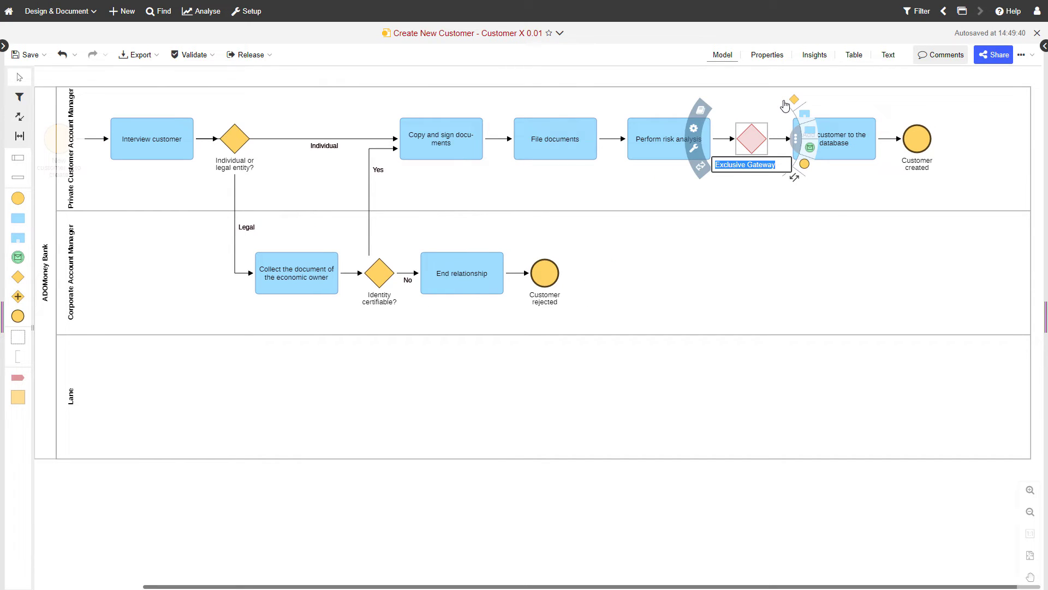
text(Subject to approval)
key(Return)
- Label the gateway's onward flow 'No' and pull a new task down into the bottom lane
double_click(773, 139)
text(No)
key(Return)
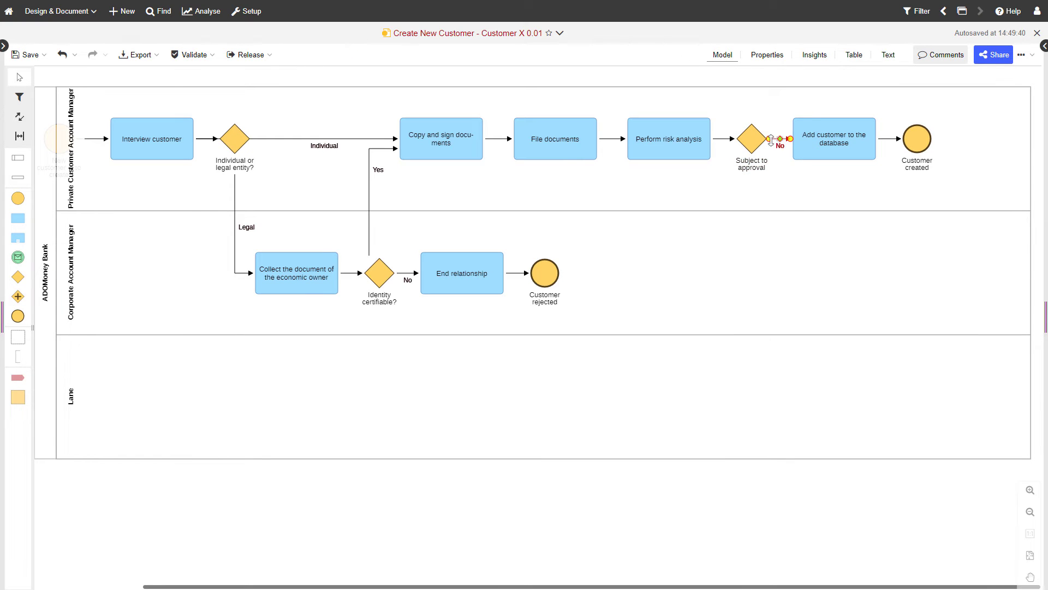
click(771, 141)
drag(808, 134, 754, 393)
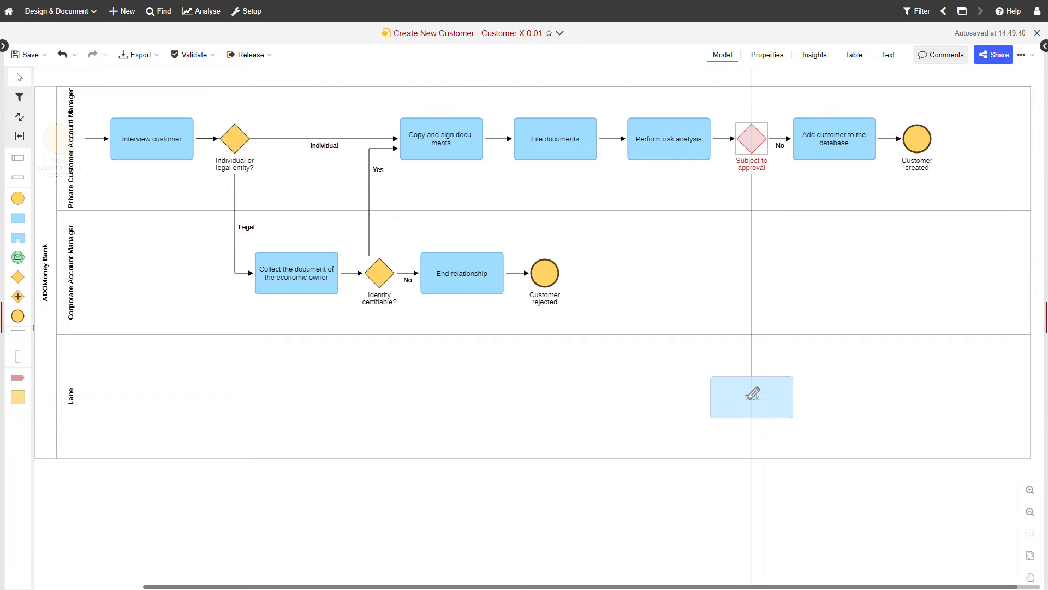
drag(754, 393, 754, 394)
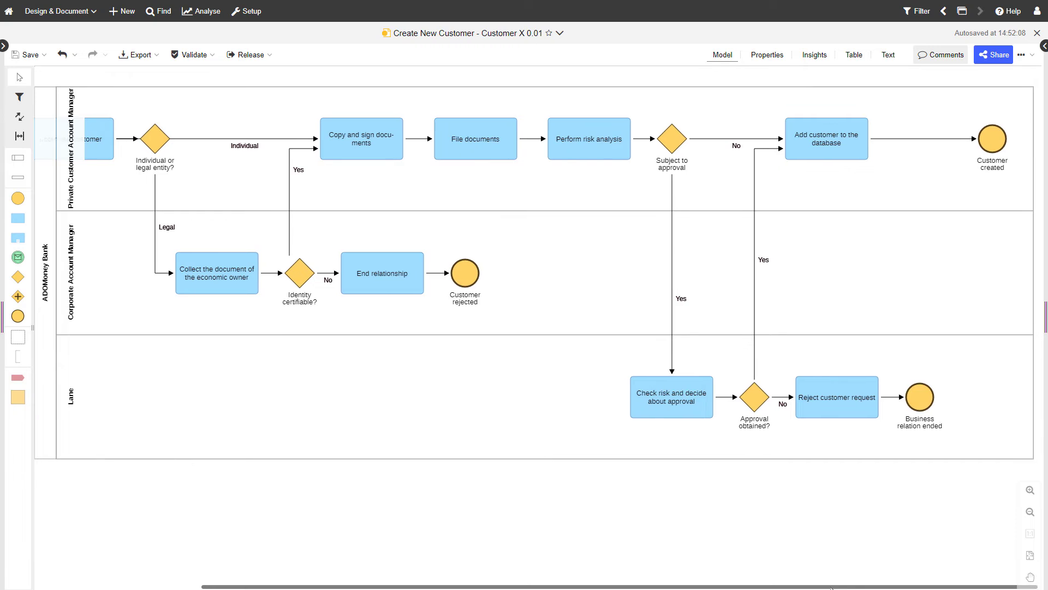
- Name the bottom lane 'Head of Market Service'
drag(831, 587, 680, 585)
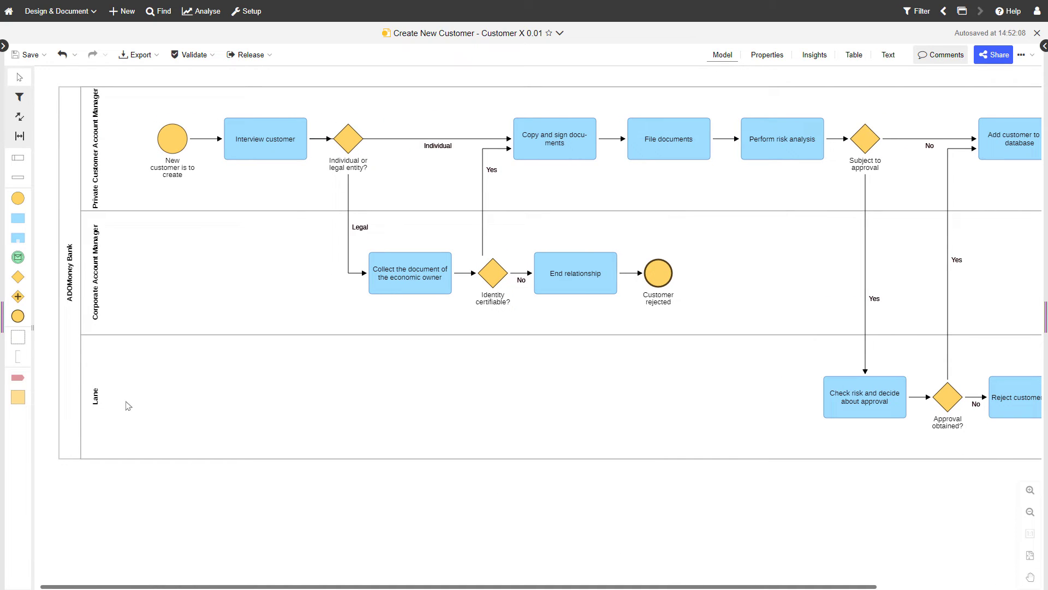
click(98, 402)
double_click(98, 402)
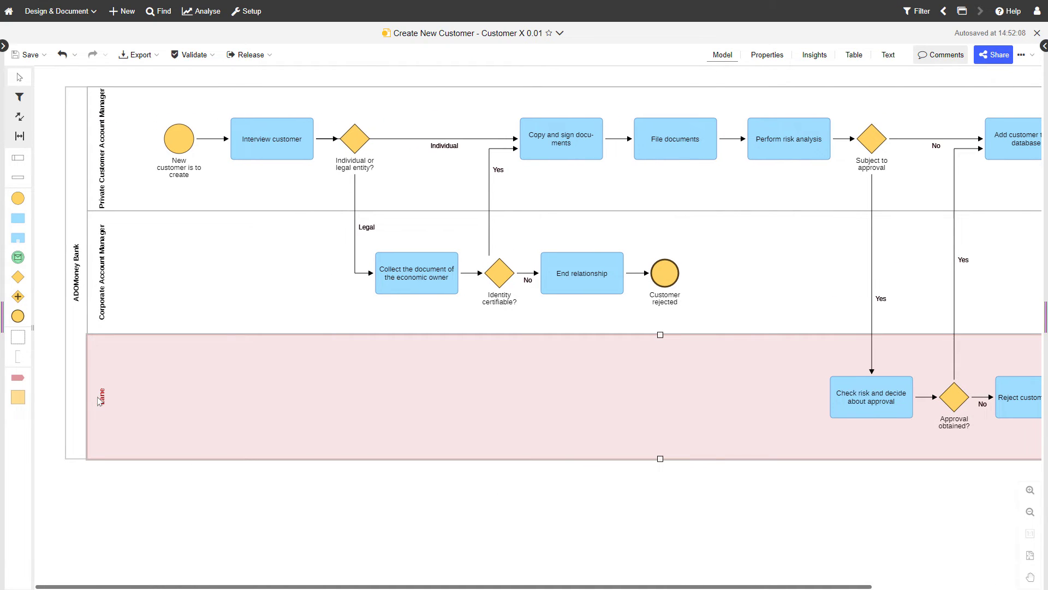
text(Head of Market Service)
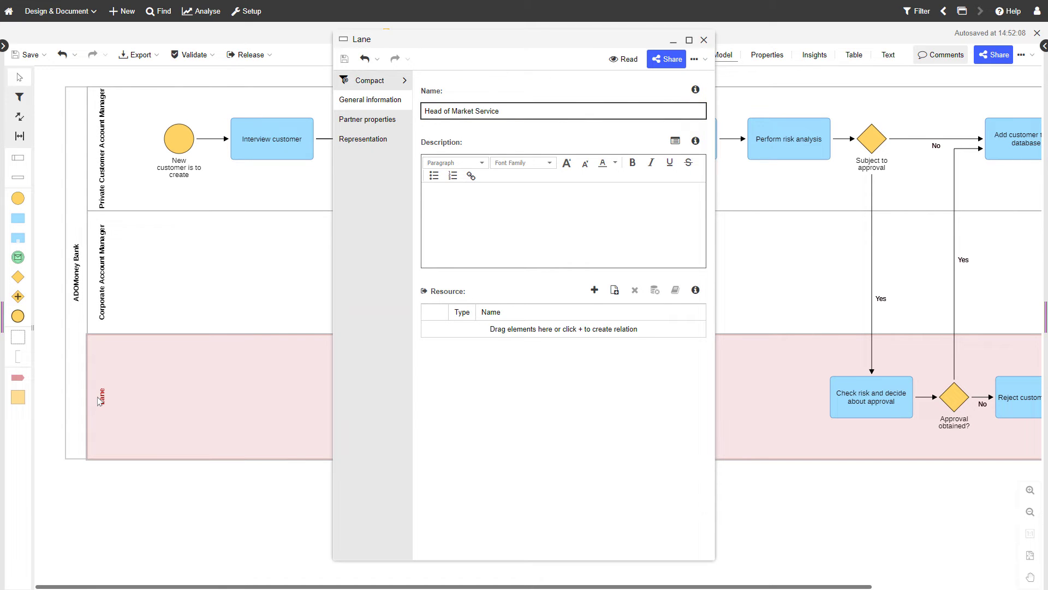
key(Return)
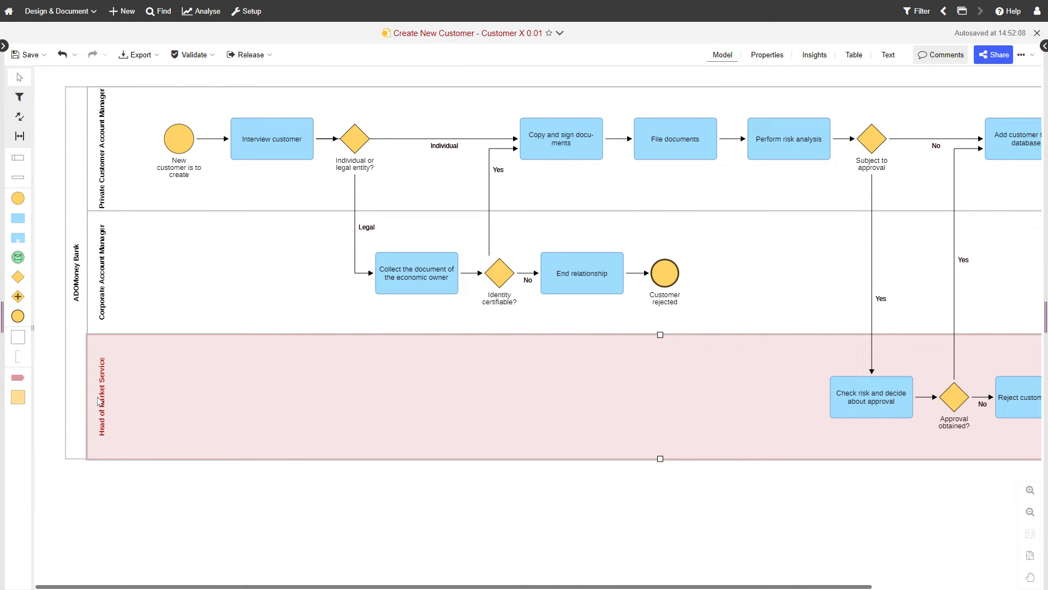
click(343, 549)
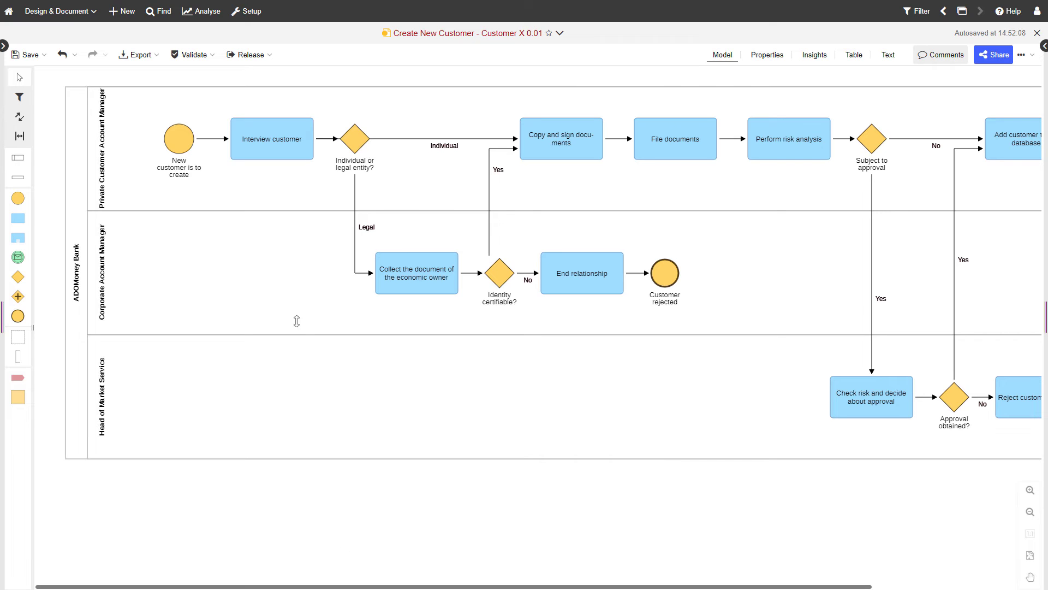
- Search objects for 'private customer' and link that role to the top lane as Referenced partner
click(3, 48)
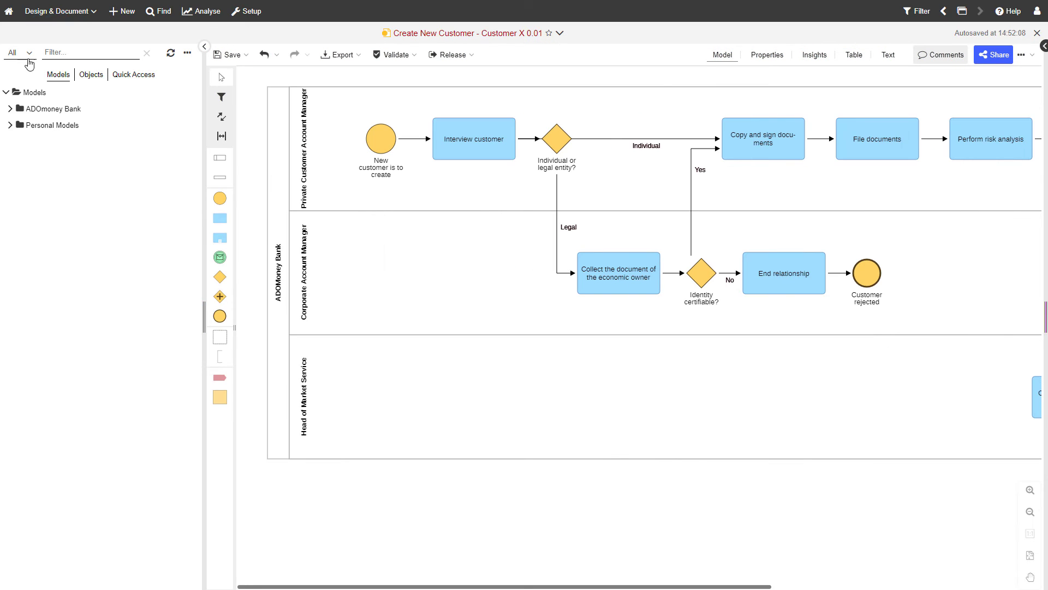
click(90, 74)
text(private customer)
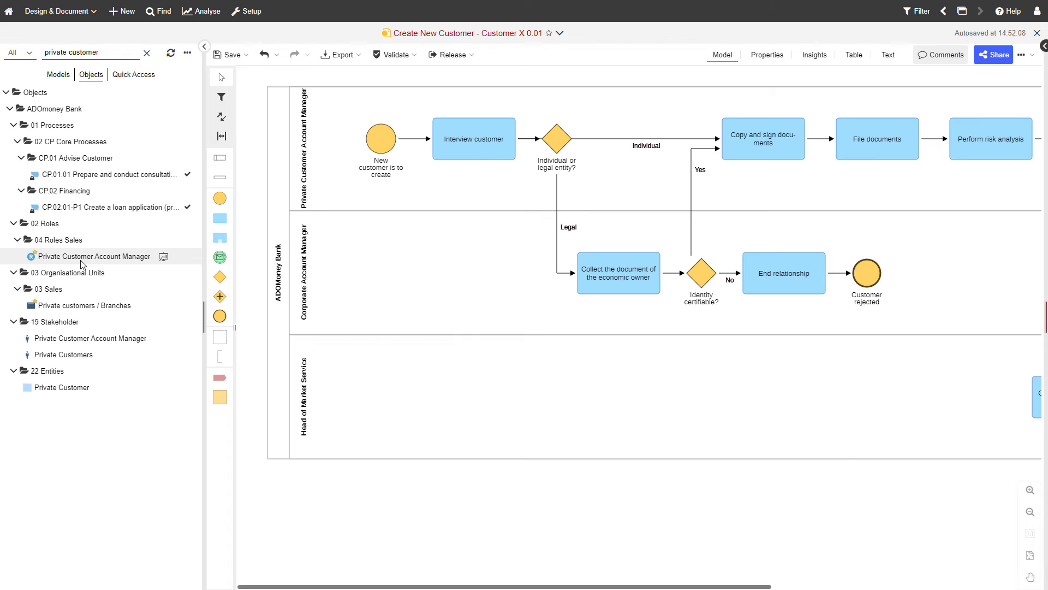
drag(83, 262, 240, 211)
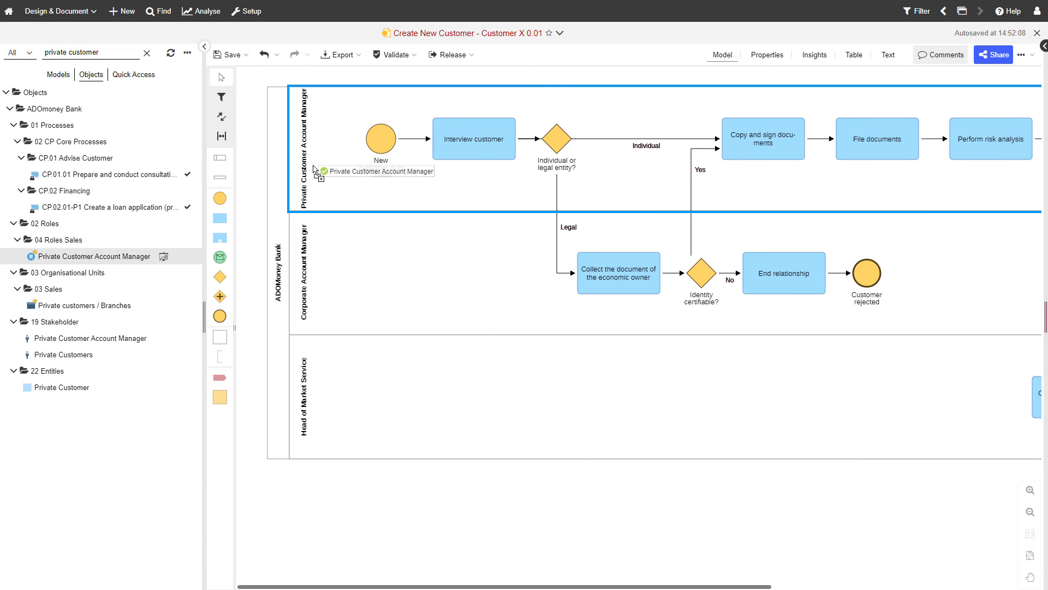
drag(314, 169, 316, 171)
click(429, 201)
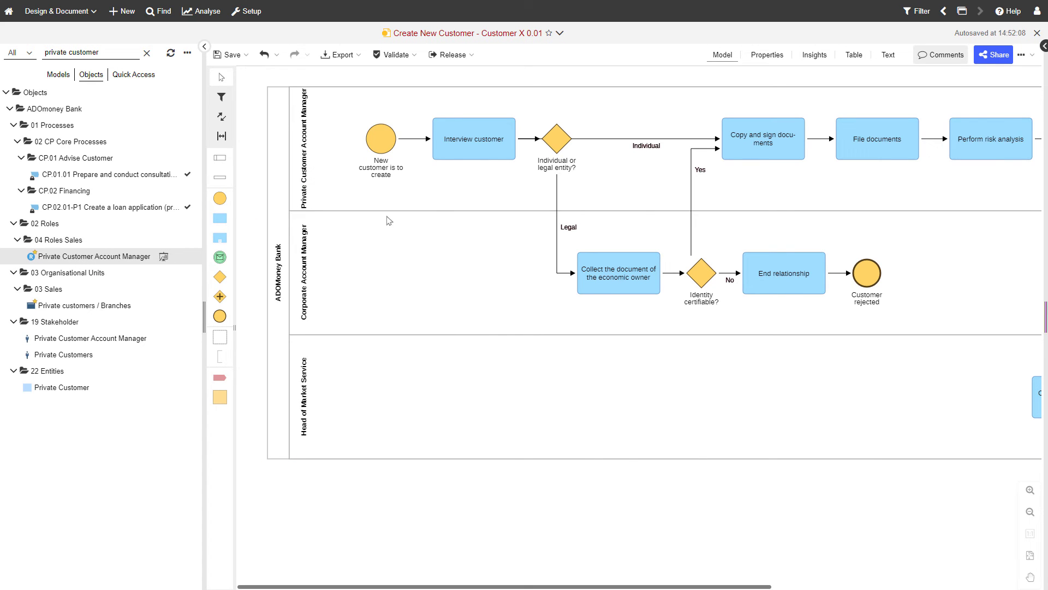
- Add the Corporate Account Manager role as the Corporate Account Manager lane's referenced partner, then search objects for 'head of market'
double_click(375, 294)
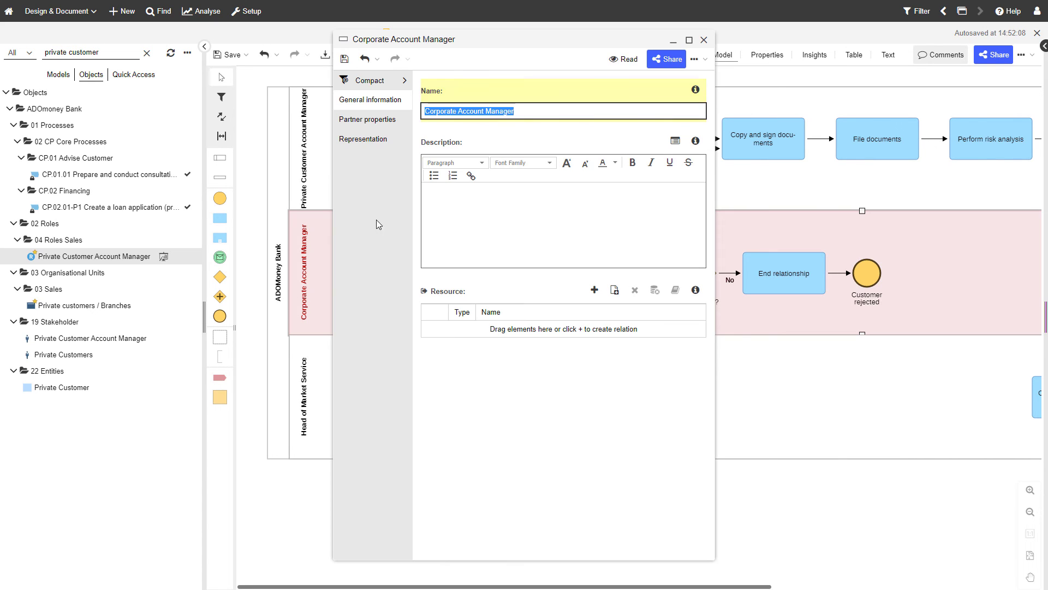
click(396, 120)
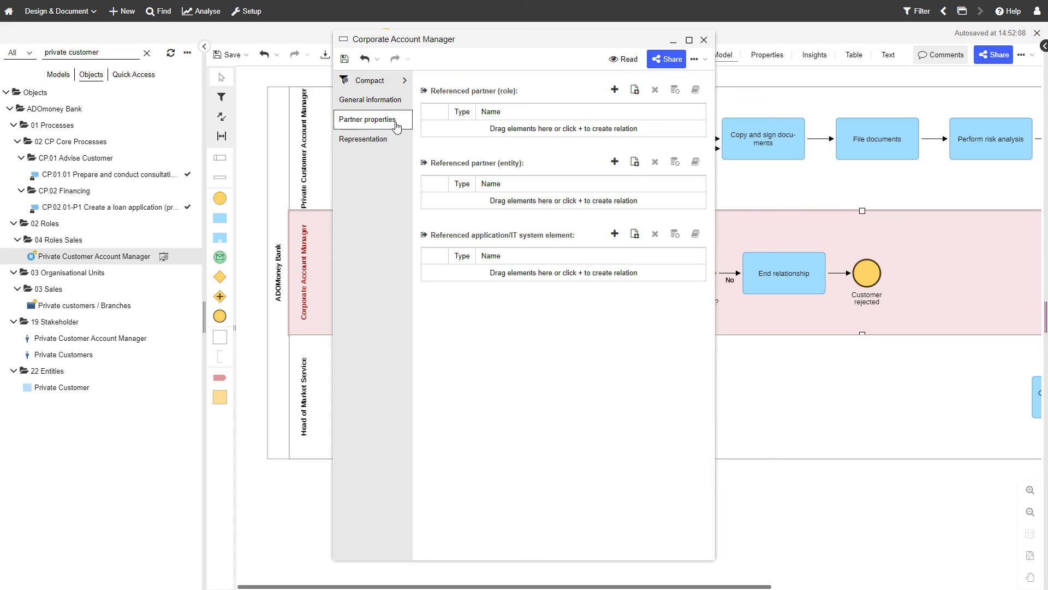
click(612, 90)
text(corporate)
double_click(609, 94)
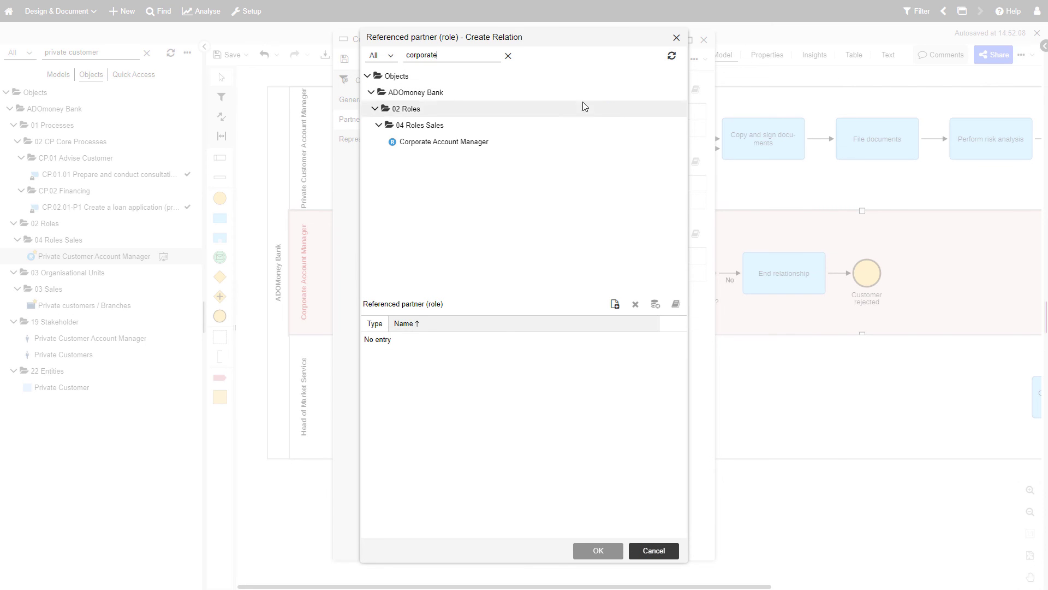
double_click(579, 141)
click(592, 555)
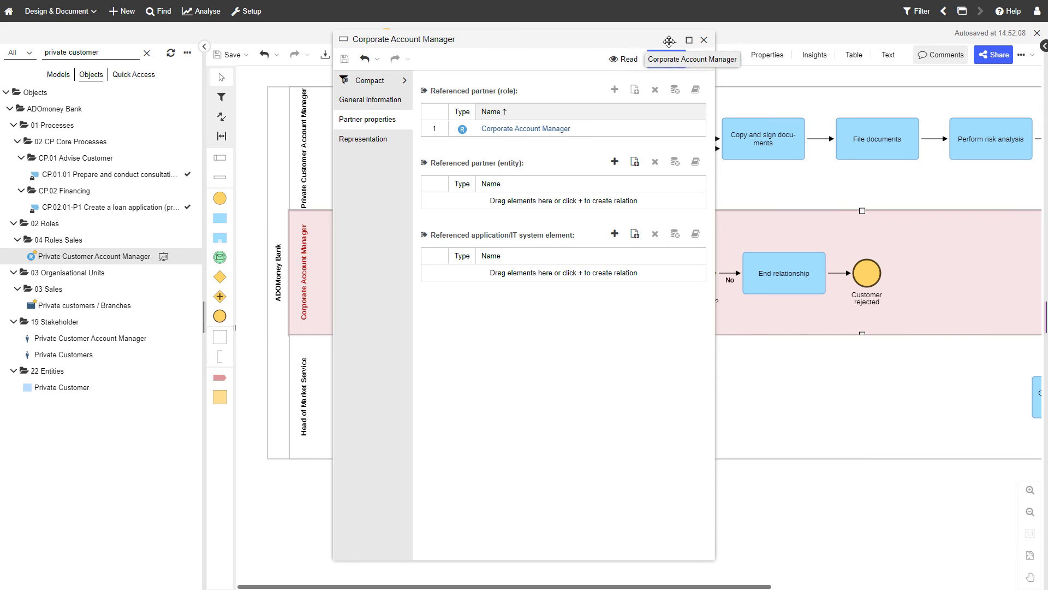
click(704, 40)
triple_click(104, 56)
text(h)
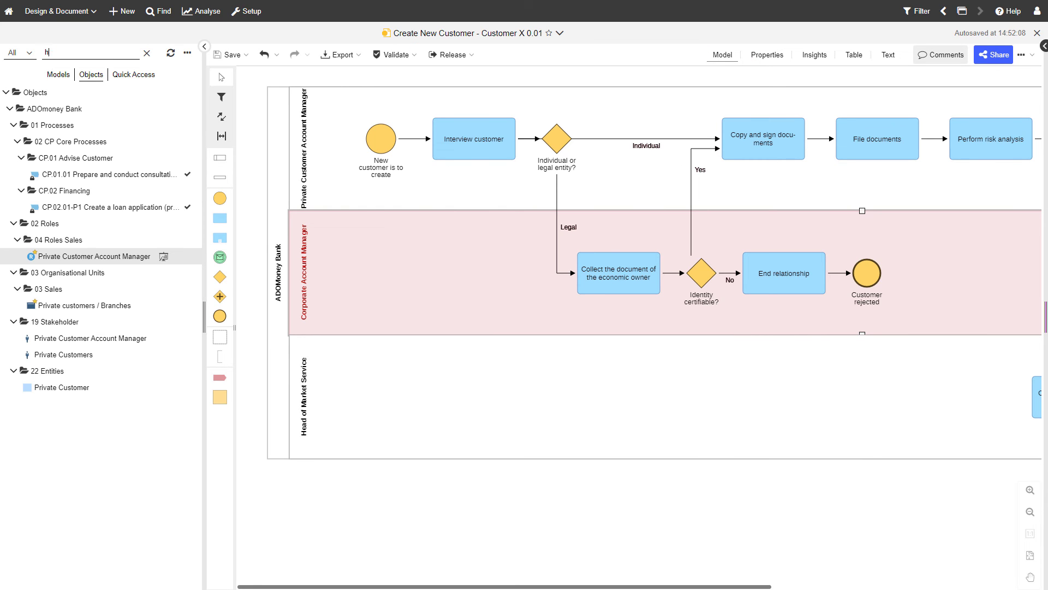
text(ead of market)
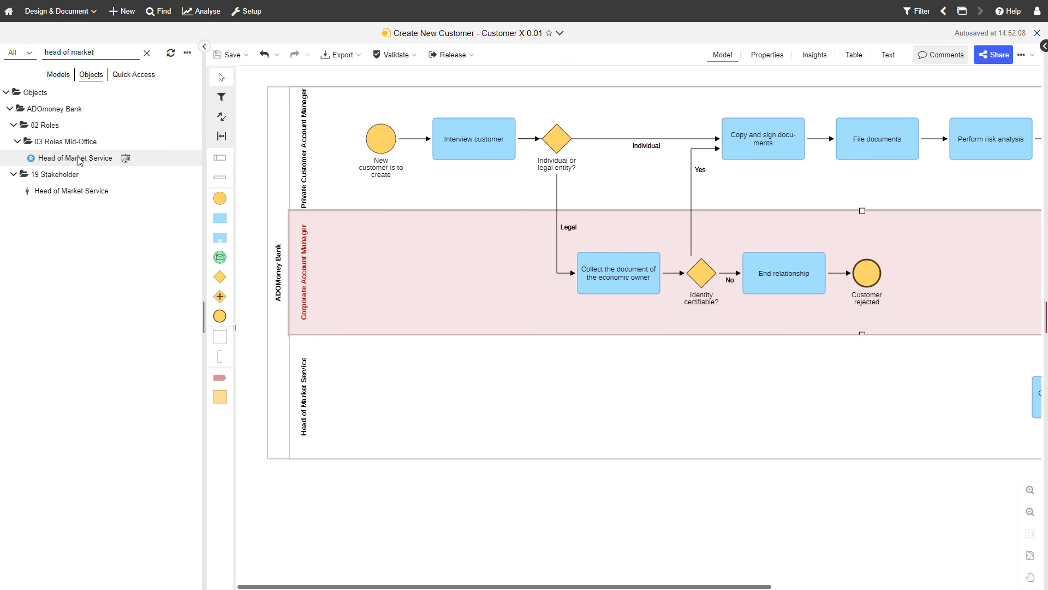
- Drop the Head of Market Service role onto the bottom lane as its referenced partner and hide the object explorer
drag(67, 161, 322, 382)
click(407, 416)
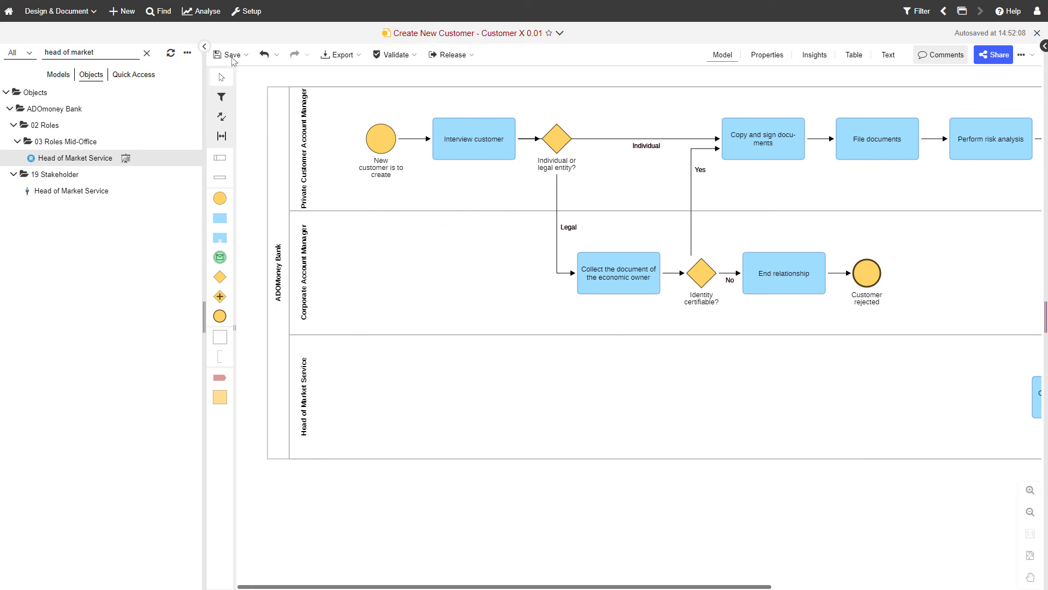
click(204, 46)
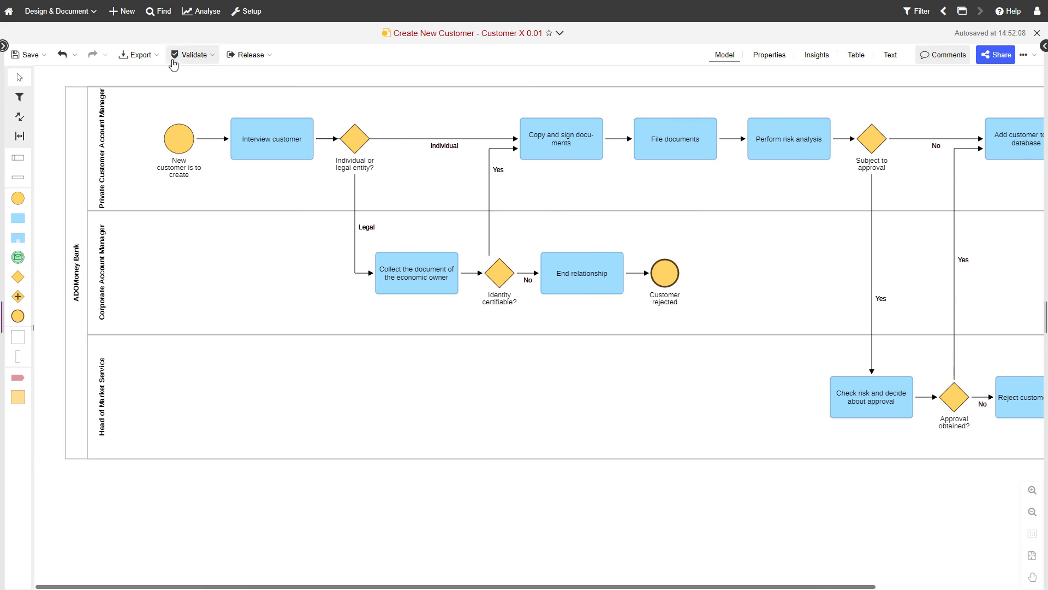
- Save the Create New Customer diagram with its three role-linked lanes
click(18, 57)
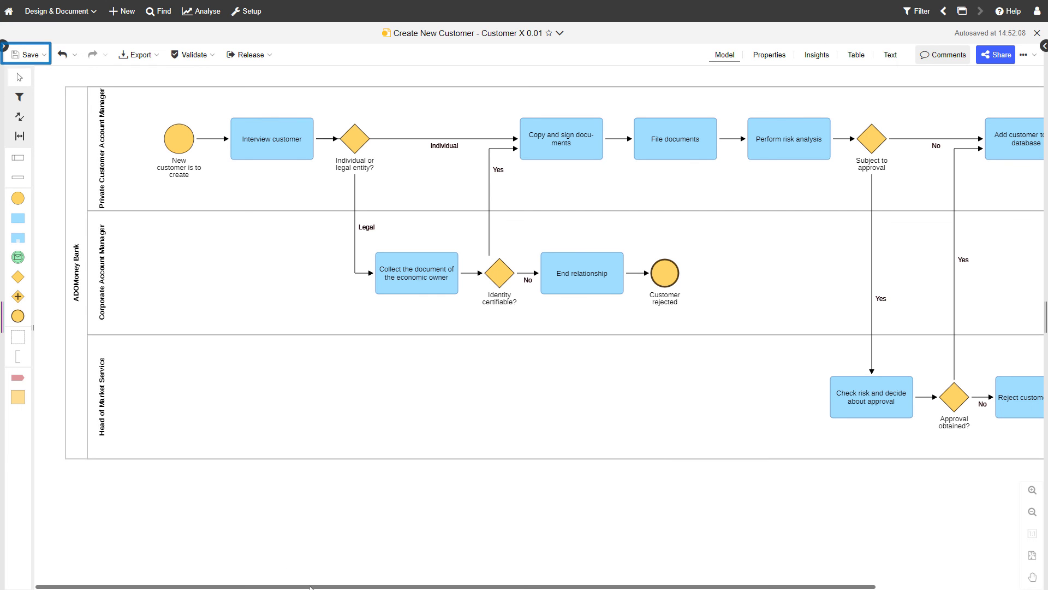
mouse_move(310, 587)
mouse_down()
mouse_move(477, 587)
mouse_move(293, 580)
mouse_up()
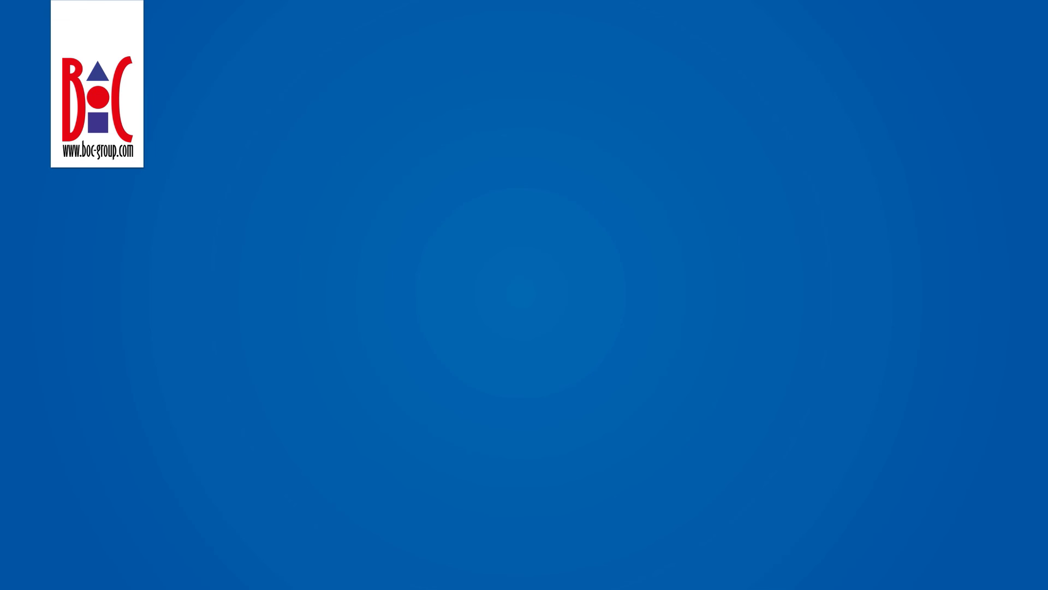